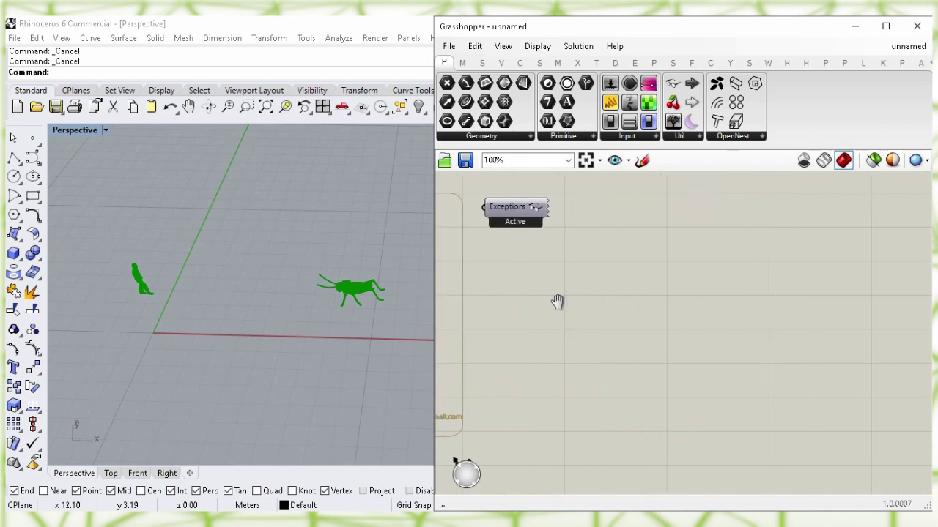
# Add a Rectangular grid component to the empty area of the canvas.
pyautogui.doubleClick(792, 292)
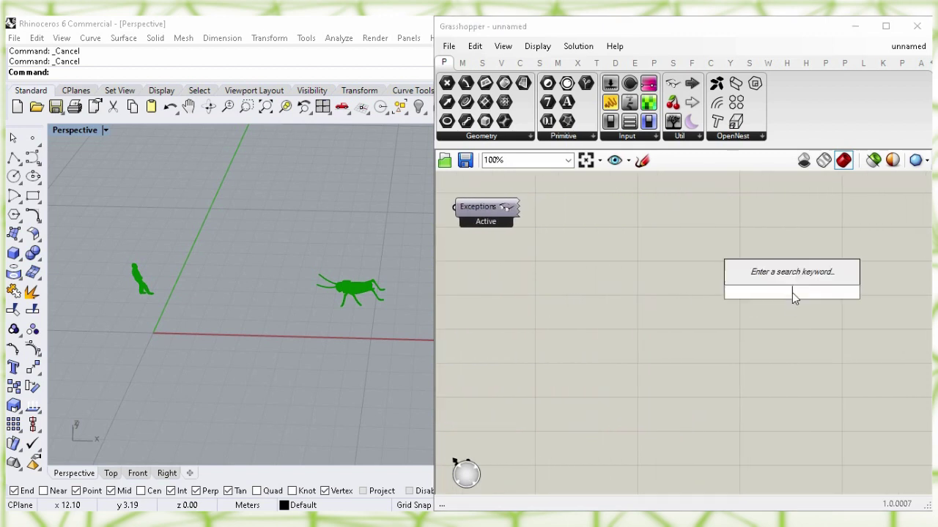
pyautogui.write('rect')
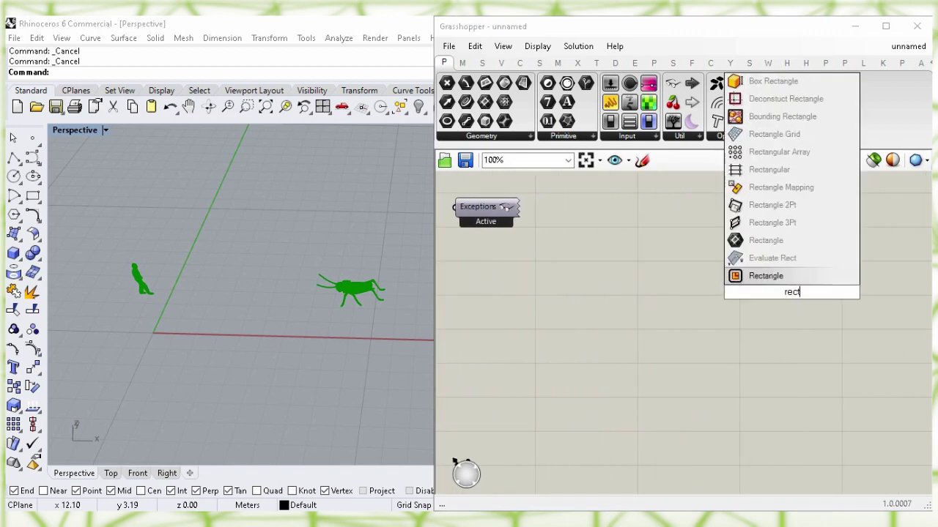
pyautogui.write('an')
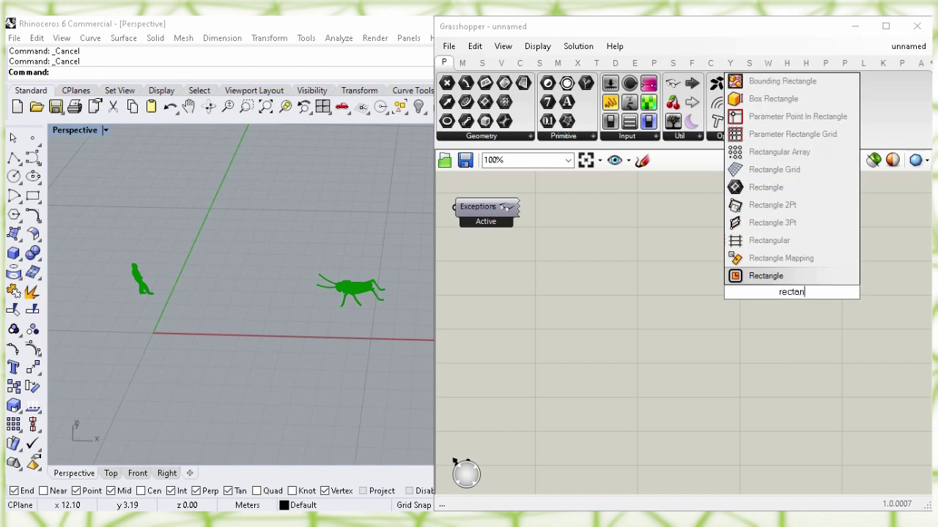
pyautogui.write('gu')
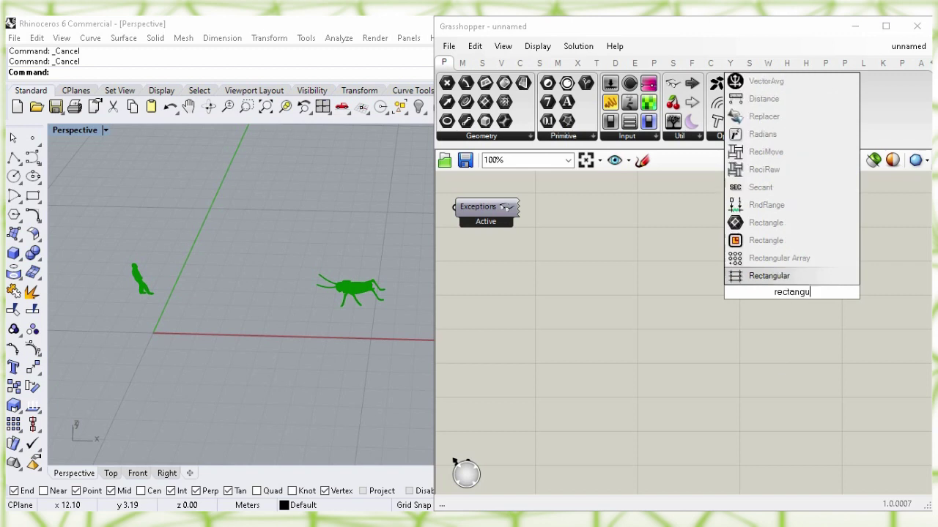
pyautogui.click(792, 284)
pyautogui.moveTo(778, 286); pyautogui.dragTo(788, 313)
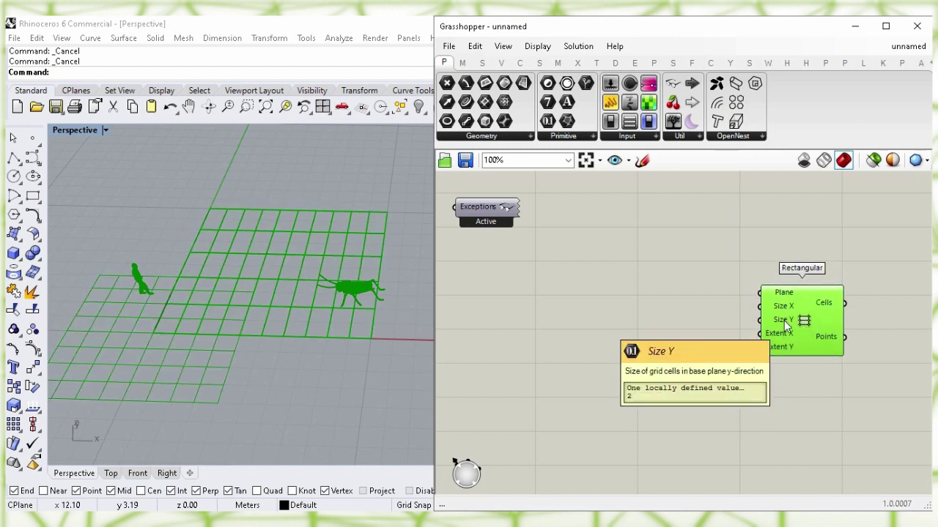
# Add a number slider ranging from 0.00 to 1.00, set it to 0.56 and connect it to the grid's Size X and Size Y.
pyautogui.click(667, 320)
pyautogui.doubleClick(618, 318)
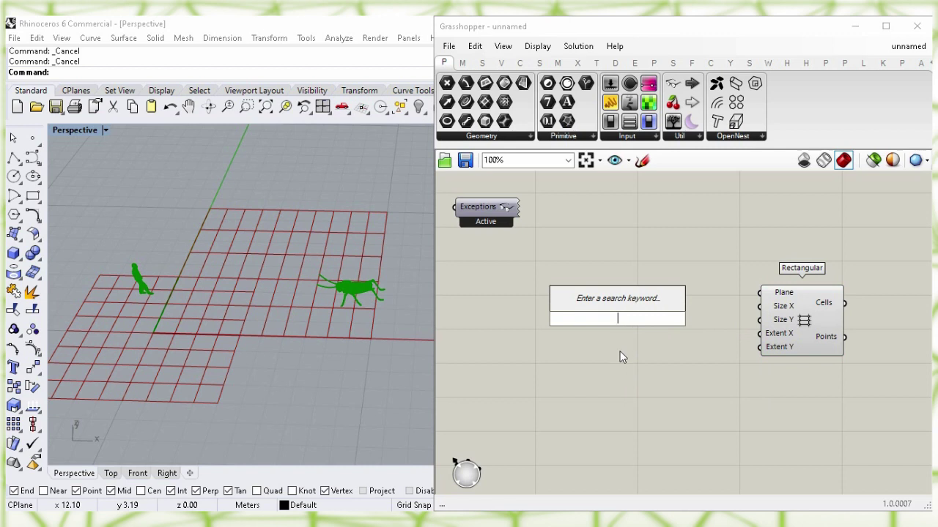
pyautogui.write('0.00<1.00')
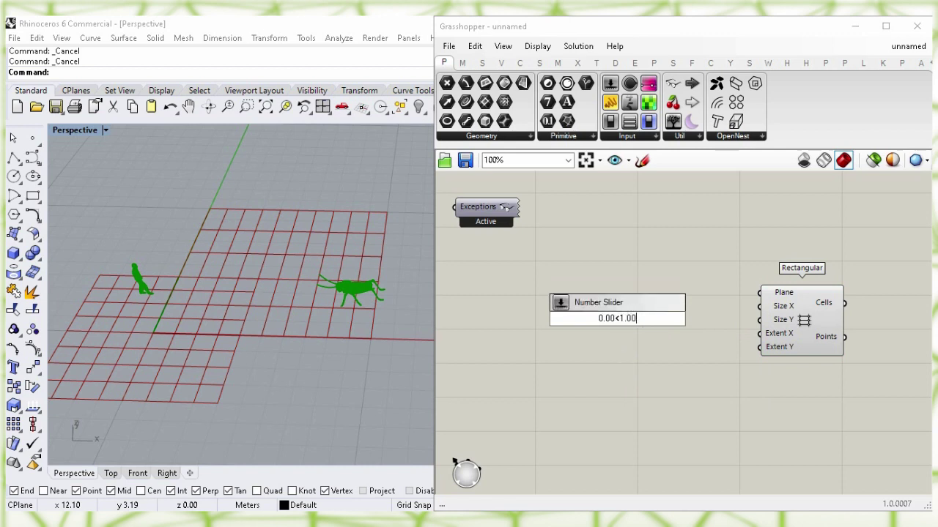
pyautogui.press('Return')
pyautogui.moveTo(652, 325); pyautogui.dragTo(707, 323)
pyautogui.click(703, 352)
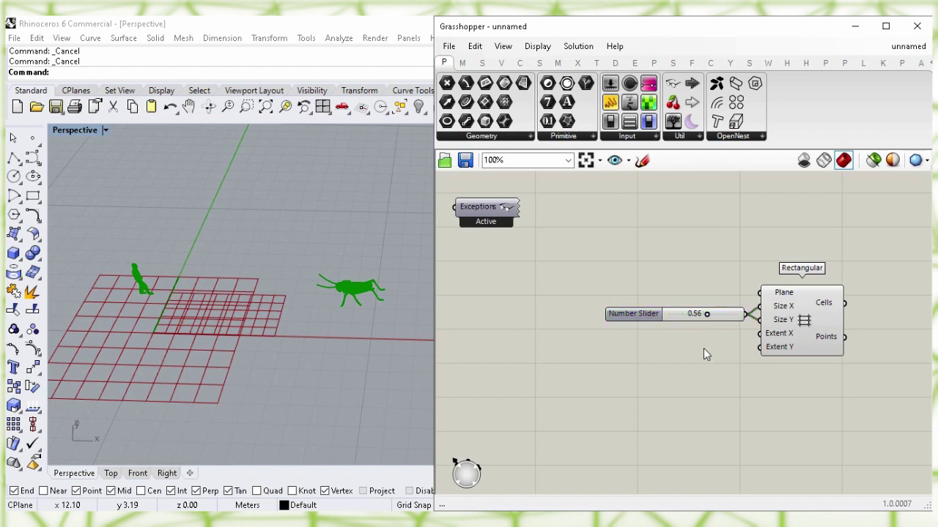
# Add a number slider with value 7 and connect it to the grid's Extent X and Extent Y.
pyautogui.moveTo(781, 337)
pyautogui.doubleClick(655, 355)
pyautogui.write('7')
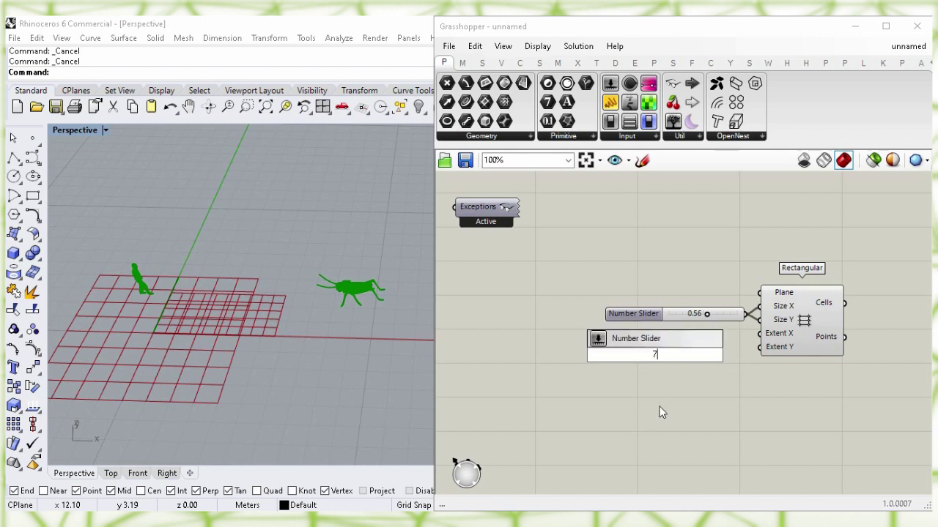
pyautogui.press('Return')
pyautogui.moveTo(658, 355); pyautogui.dragTo(675, 347)
pyautogui.click(718, 393)
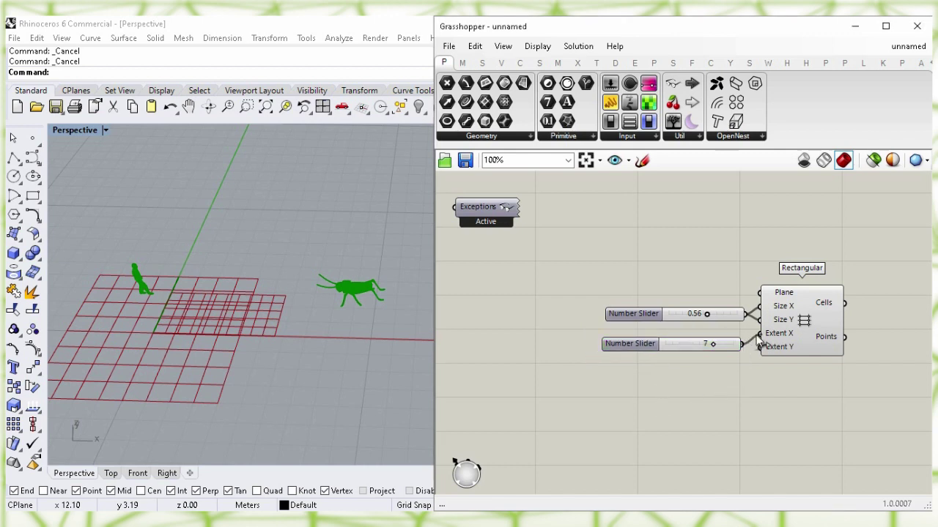
pyautogui.moveTo(759, 341); pyautogui.dragTo(759, 347)
# Align the extent slider beside the grid component and raise its value to enlarge the grid.
pyautogui.moveTo(685, 350); pyautogui.dragTo(727, 342)
pyautogui.click(704, 374)
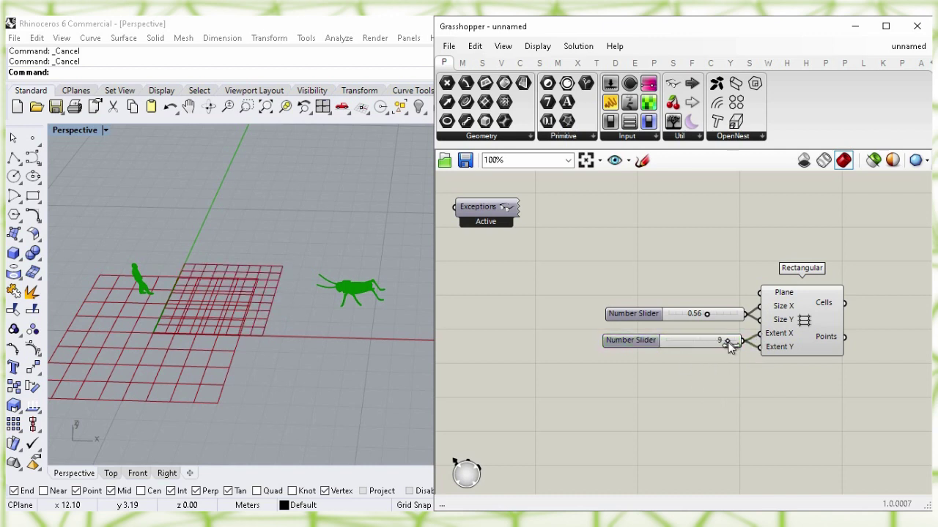
pyautogui.click(797, 334)
pyautogui.click(765, 402)
# Add a Region Union component and connect the grid's Cells output to its Curves input.
pyautogui.moveTo(793, 408); pyautogui.dragTo(568, 402, button='right')
pyautogui.moveTo(770, 325); pyautogui.dragTo(660, 315, button='right')
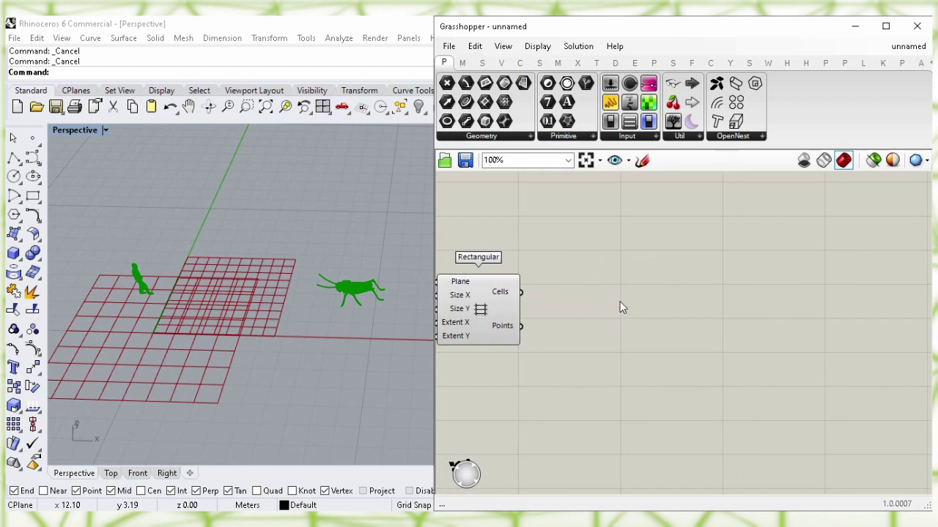
pyautogui.doubleClick(618, 299)
pyautogui.write('re')
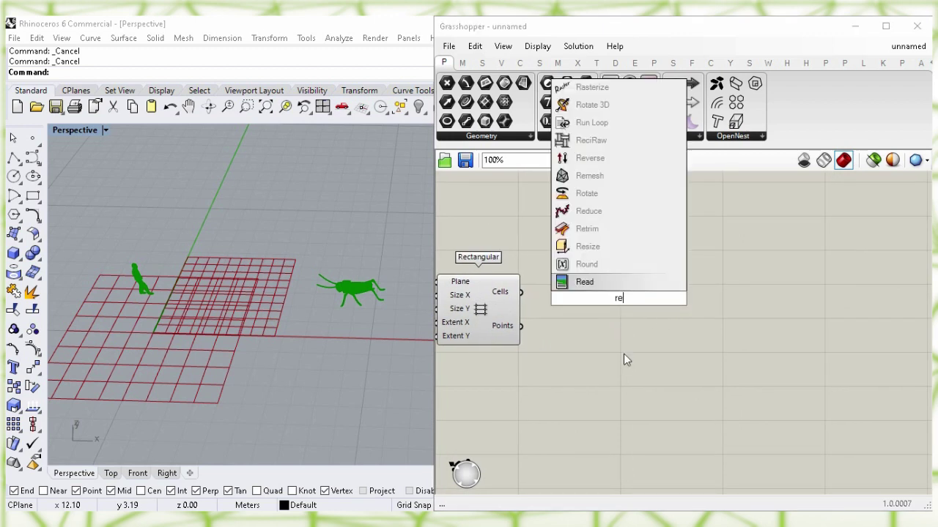
pyautogui.write('gion u')
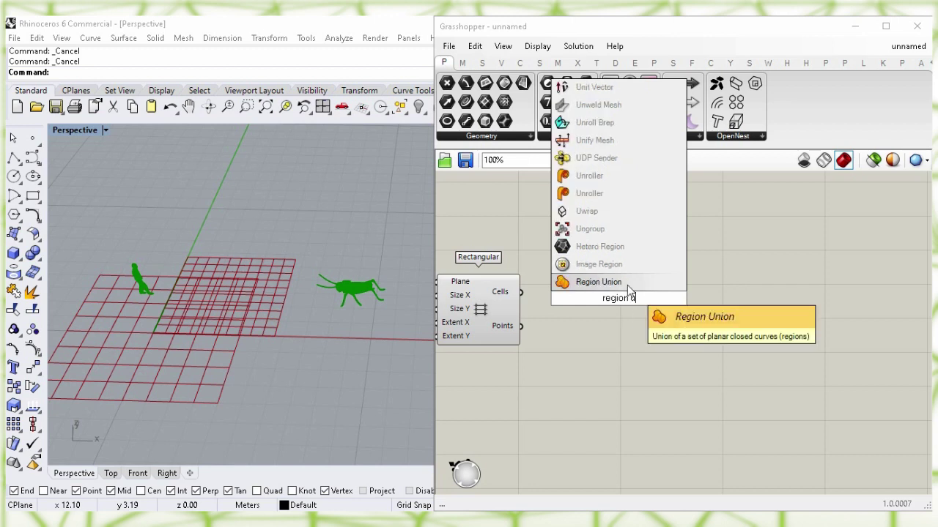
pyautogui.click(627, 284)
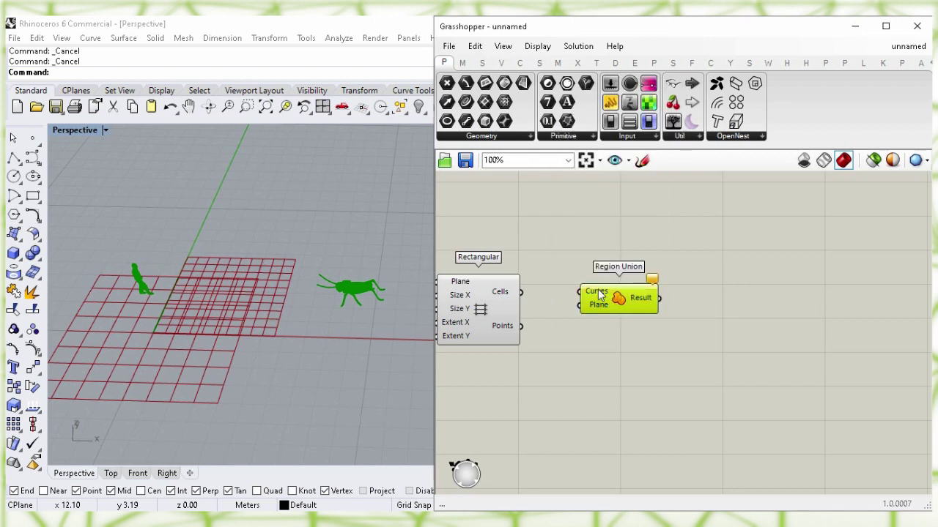
pyautogui.moveTo(599, 297)
pyautogui.mouseDown()
pyautogui.moveTo(550, 292)
pyautogui.moveTo(611, 303)
pyautogui.mouseUp()
pyautogui.click(588, 327)
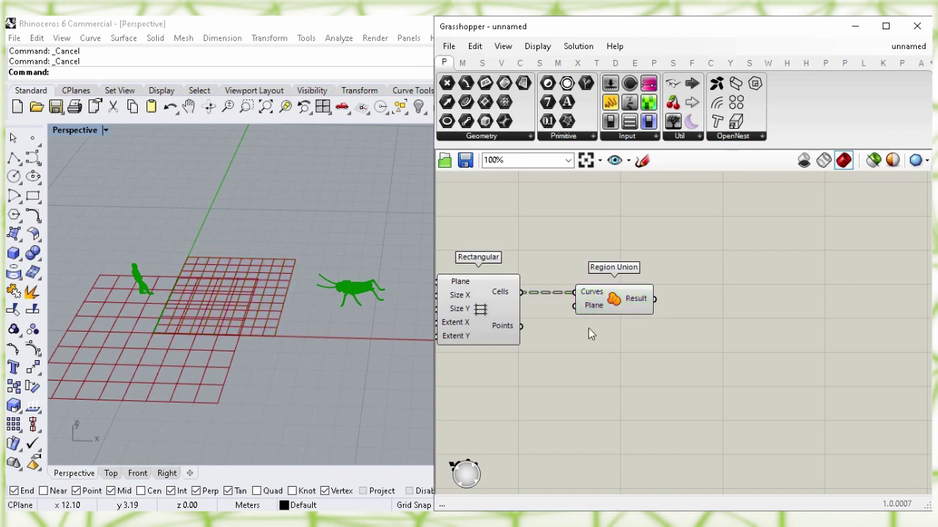
# Turn off the viewport preview of the Rectangular grid component.
pyautogui.click(481, 309)
pyautogui.rightClick(480, 309)
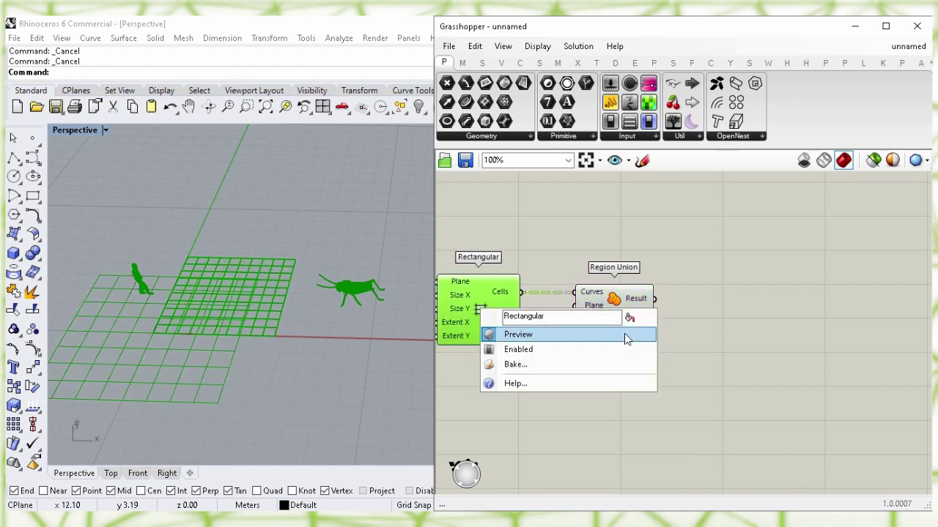
pyautogui.click(624, 335)
pyautogui.click(614, 303)
pyautogui.click(598, 367)
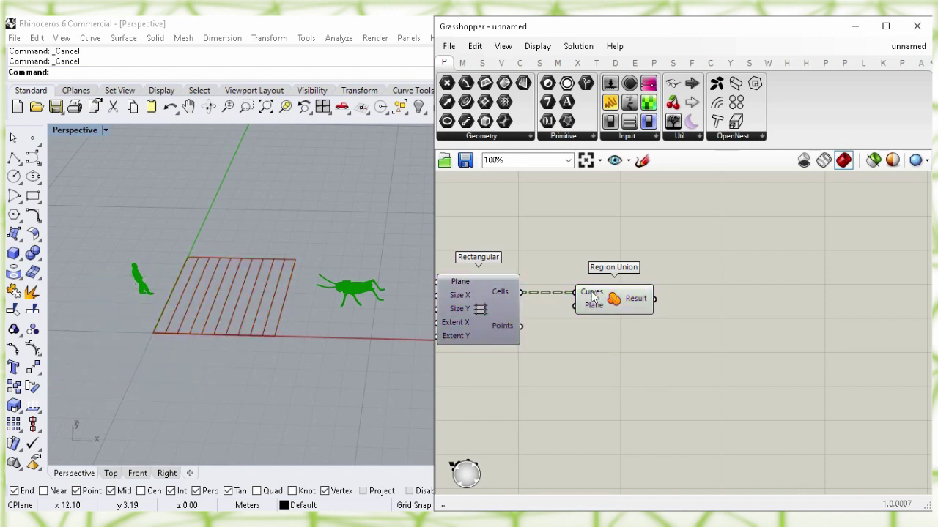
# Flatten the Curves input of Region Union so all cells merge into a single outline.
pyautogui.rightClick(593, 295)
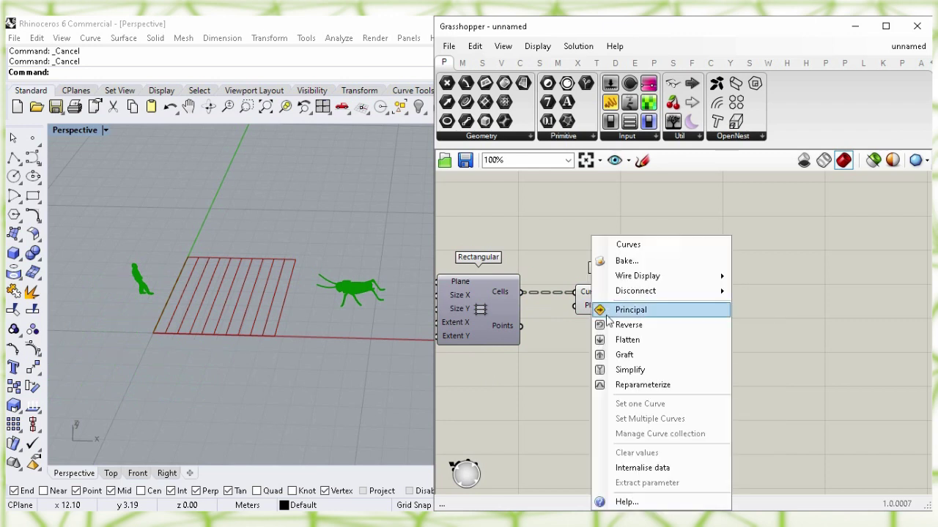
pyautogui.click(637, 342)
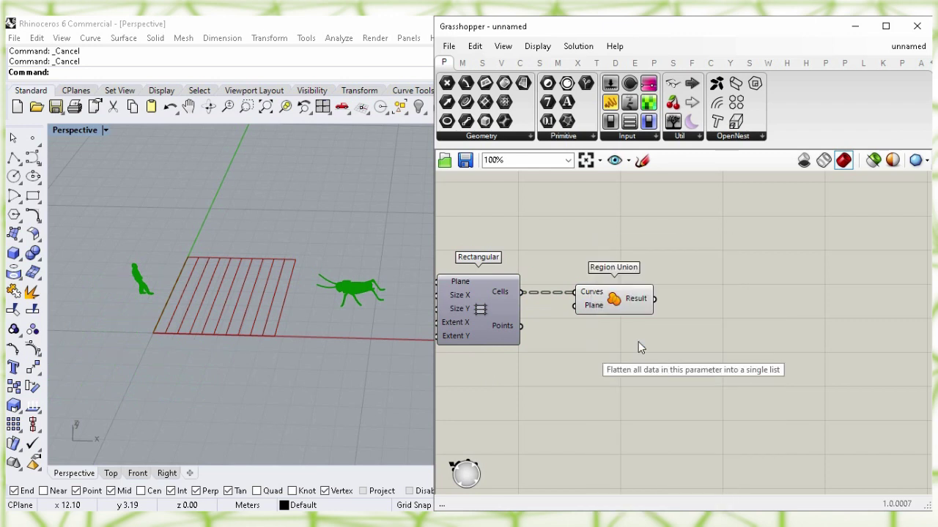
pyautogui.click(610, 312)
pyautogui.click(642, 364)
# Add a Discontinuity component and connect the Region Union Result to its Curve input.
pyautogui.moveTo(708, 383); pyautogui.dragTo(593, 358, button='right')
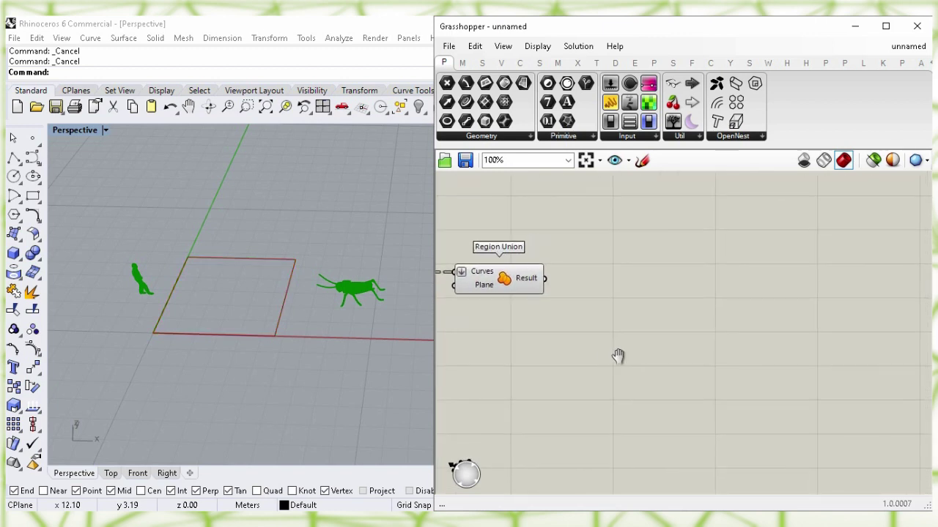
pyautogui.doubleClick(636, 347)
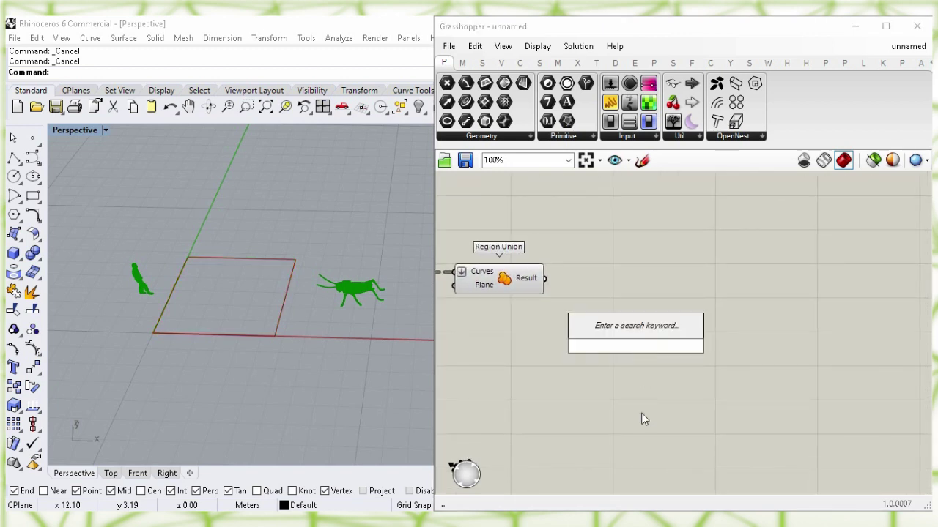
pyautogui.write('disc')
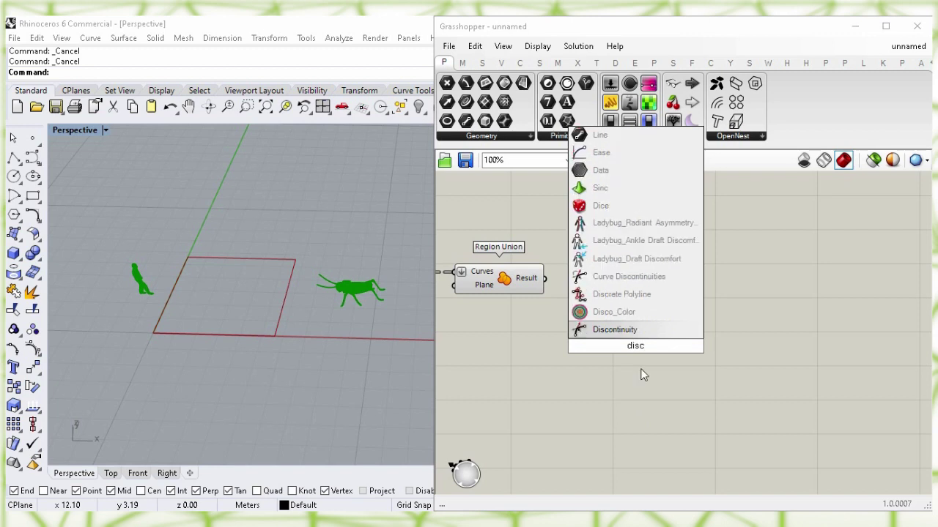
pyautogui.click(643, 333)
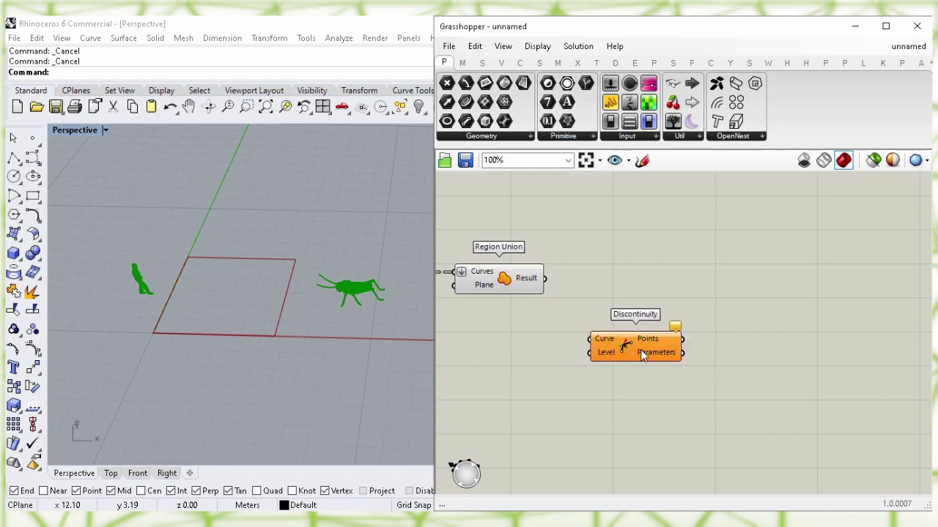
pyautogui.moveTo(546, 278); pyautogui.dragTo(590, 339)
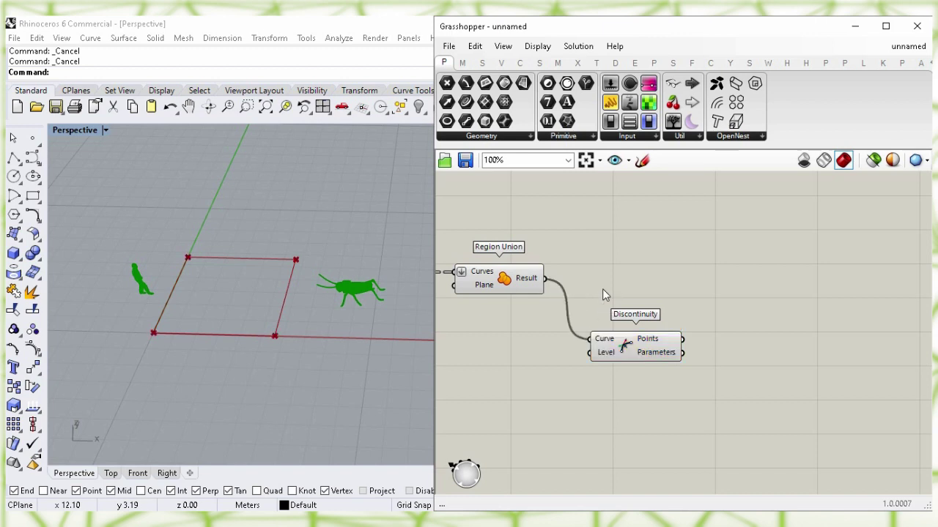
# Turn off the Region Union preview and move the Discontinuity component closer to it.
pyautogui.click(506, 280)
pyautogui.rightClick(504, 280)
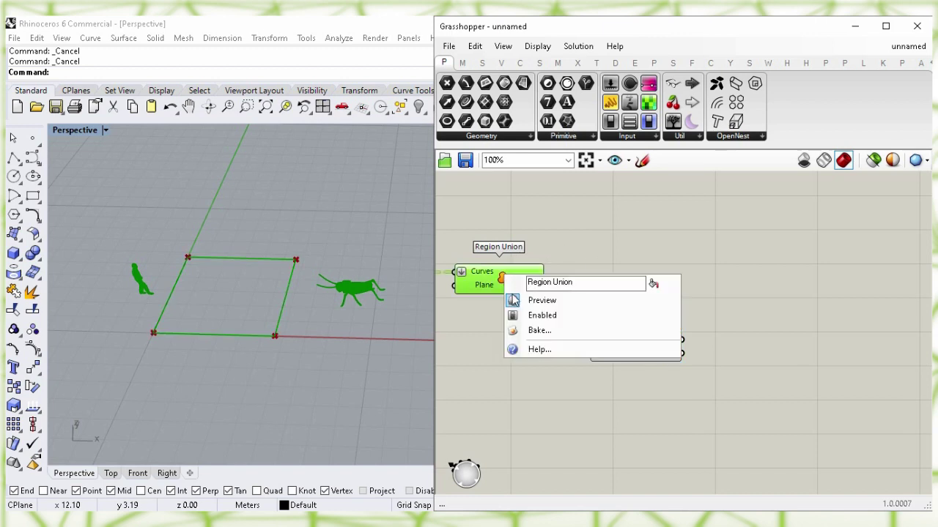
pyautogui.click(643, 301)
pyautogui.moveTo(634, 347); pyautogui.dragTo(600, 347)
pyautogui.click(605, 392)
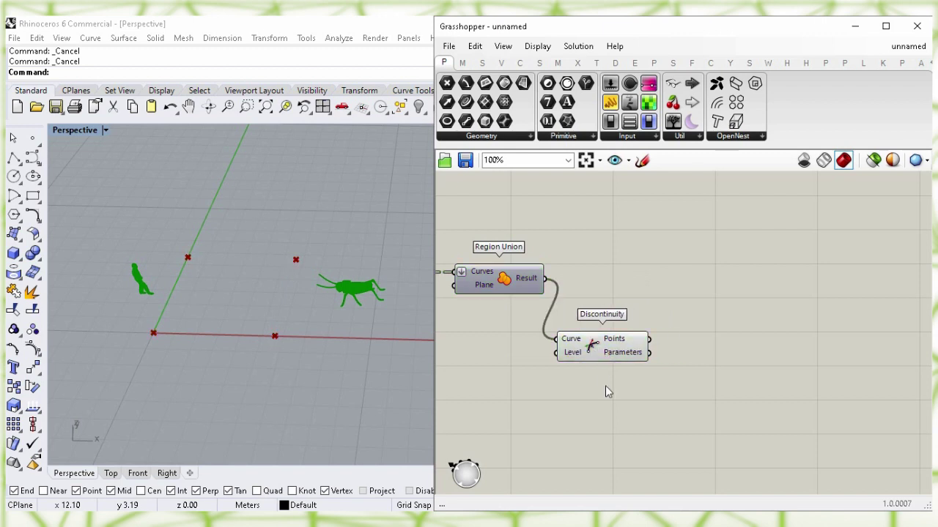
# Add a List Item component, connect Discontinuity's Points output to its List input, and align the two components.
pyautogui.doubleClick(745, 346)
pyautogui.write('li')
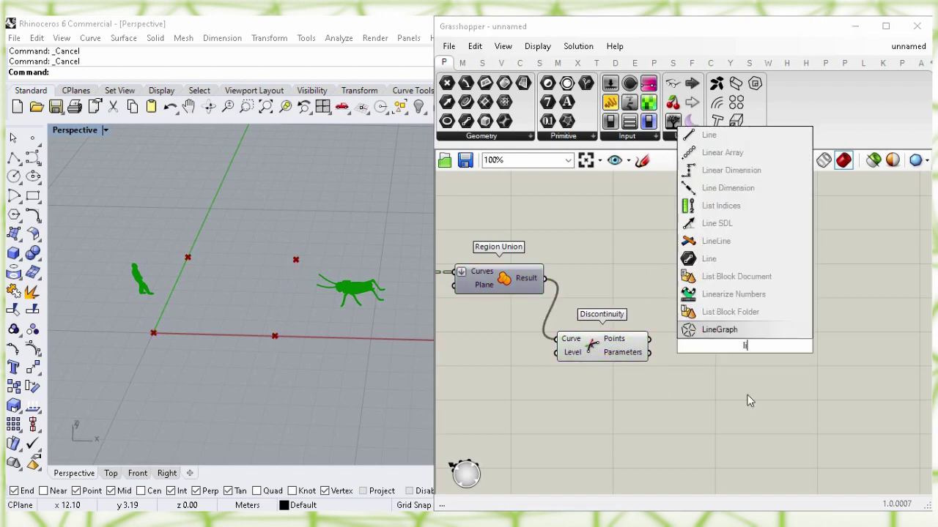
pyautogui.write('st it')
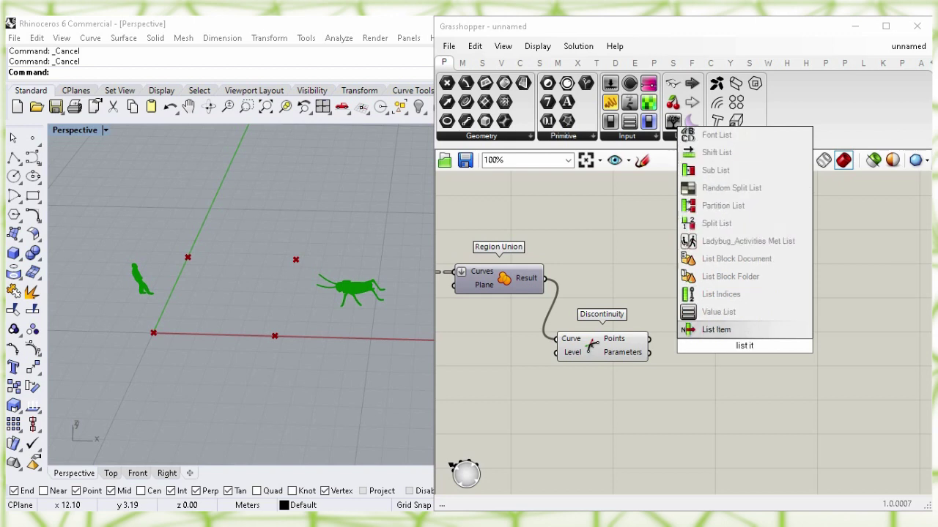
pyautogui.click(736, 331)
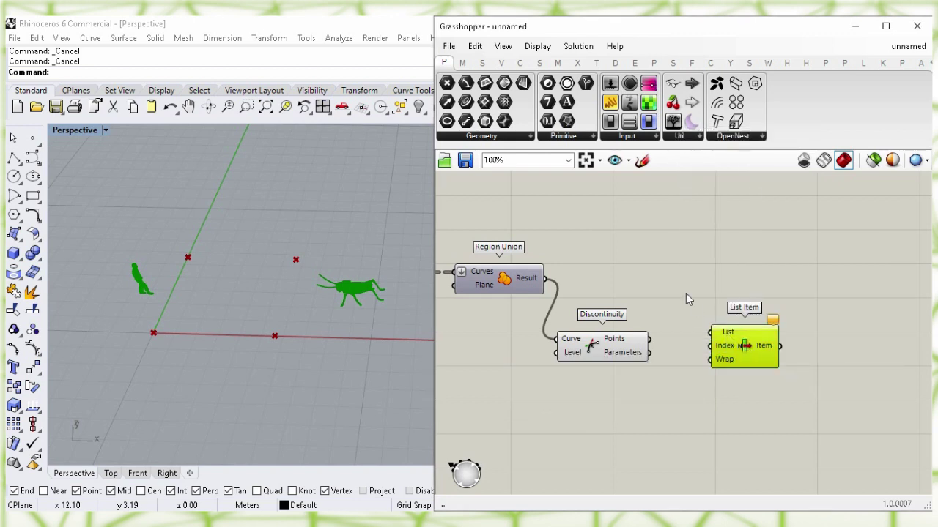
pyautogui.click(645, 338)
pyautogui.moveTo(647, 338); pyautogui.dragTo(747, 353)
# Turn off the viewport preview of the Discontinuity component.
pyautogui.click(597, 348)
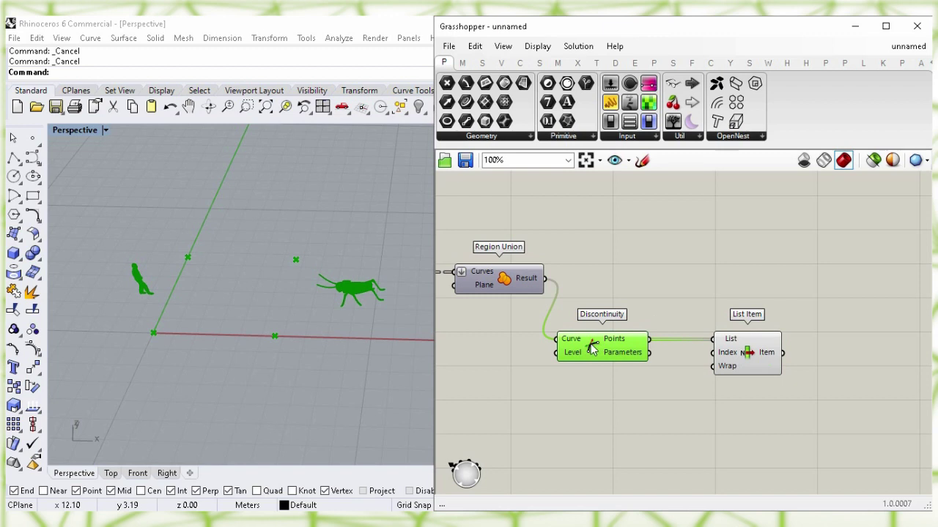
pyautogui.rightClick(592, 346)
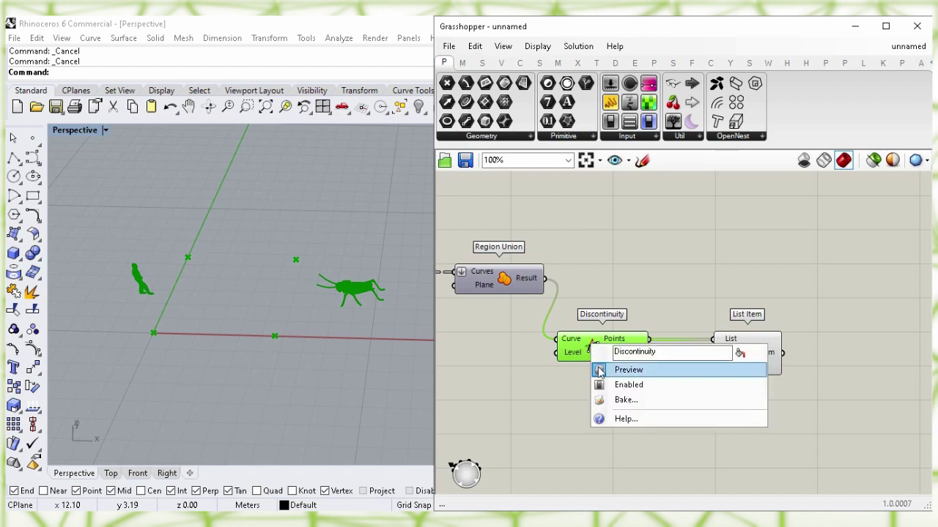
pyautogui.click(740, 370)
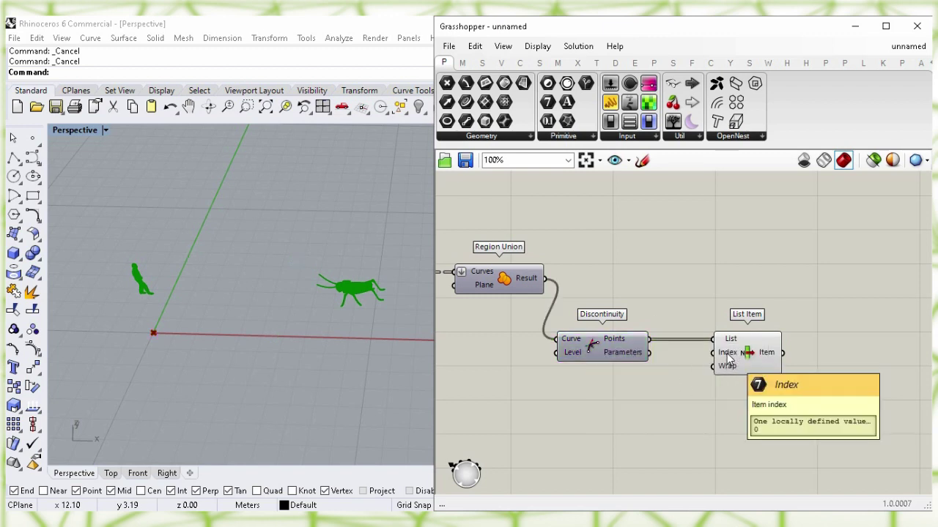
# Add a number slider ranging from 0 to 3, connect it to List Item's Index input, and place it below Discontinuity.
pyautogui.doubleClick(614, 411)
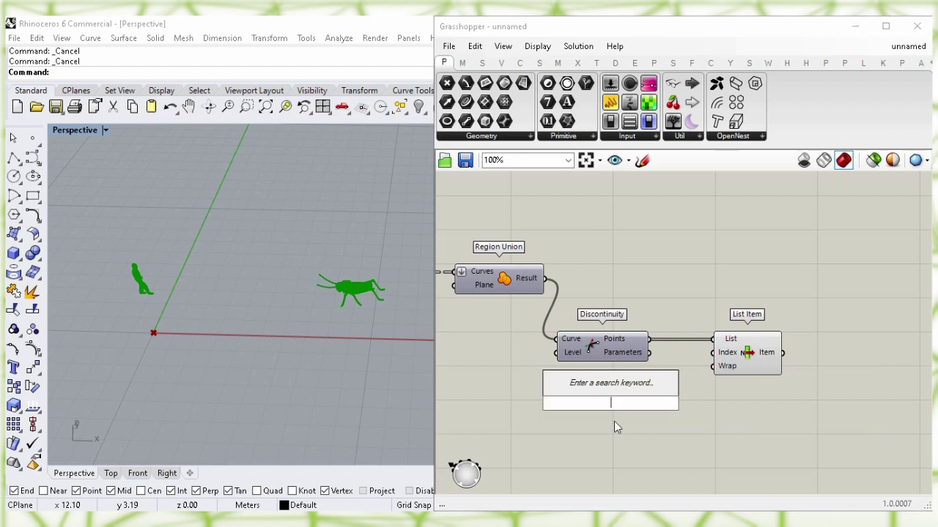
pyautogui.write('0<3')
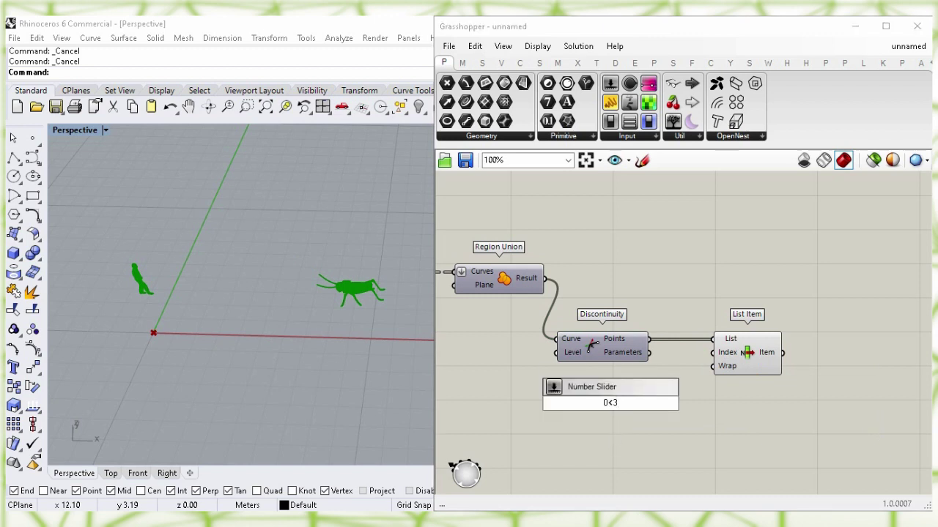
pyautogui.press('Return')
pyautogui.moveTo(641, 405); pyautogui.dragTo(713, 352)
pyautogui.click(672, 417)
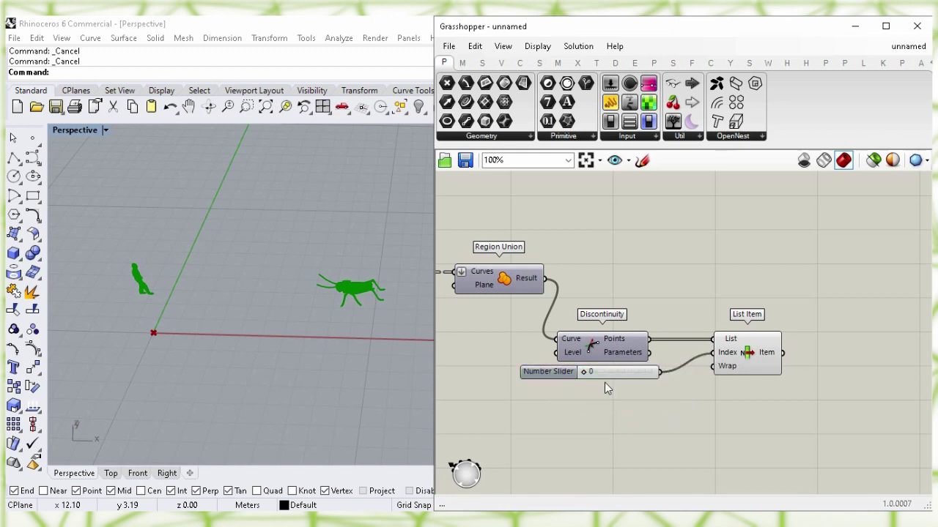
pyautogui.moveTo(659, 388); pyautogui.dragTo(575, 379)
pyautogui.click(748, 367)
pyautogui.click(792, 408)
# Add a Distance component beside List Item and connect the Item output to its Point B input.
pyautogui.moveTo(806, 277); pyautogui.dragTo(556, 278, button='right')
pyautogui.doubleClick(605, 322)
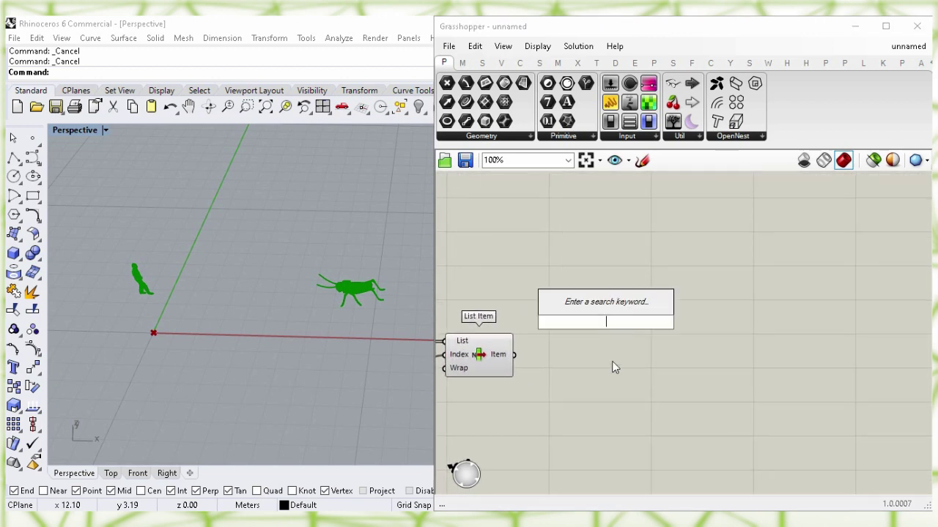
pyautogui.write('dist')
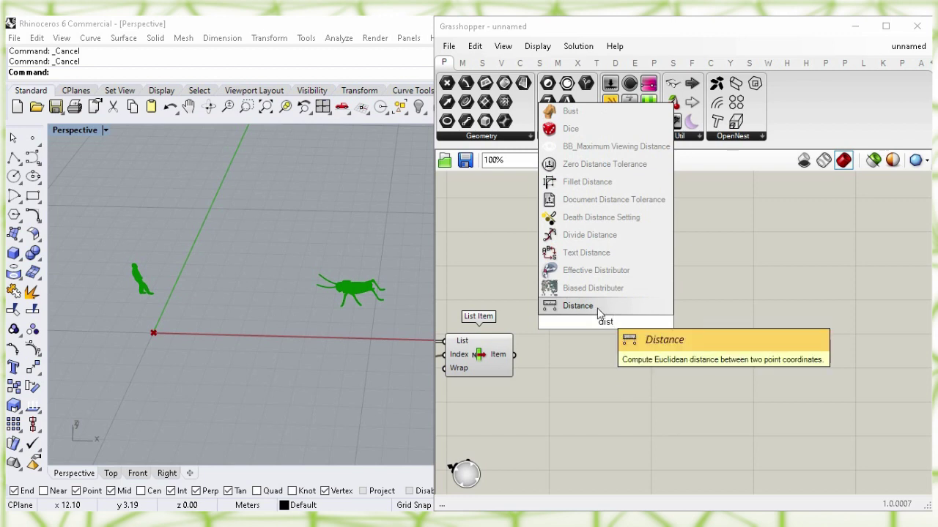
pyautogui.click(597, 307)
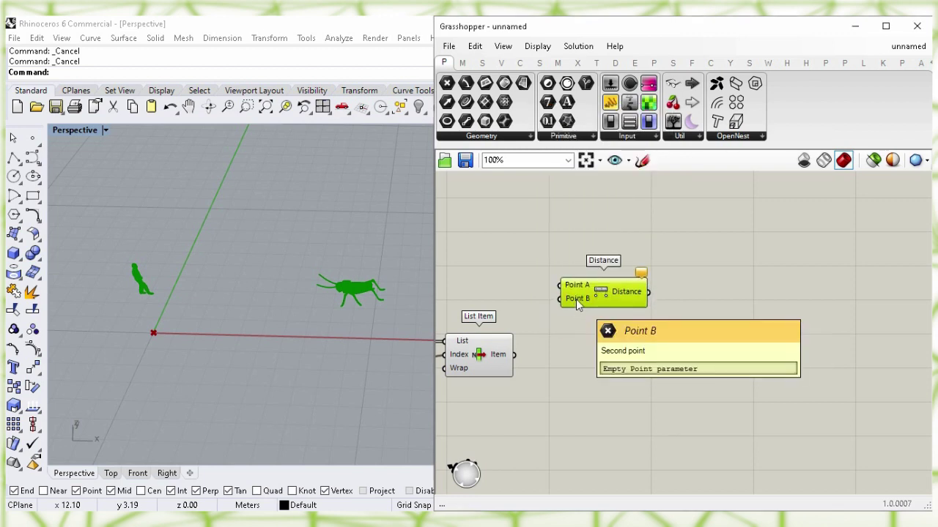
pyautogui.click(494, 357)
pyautogui.moveTo(513, 355); pyautogui.dragTo(565, 298)
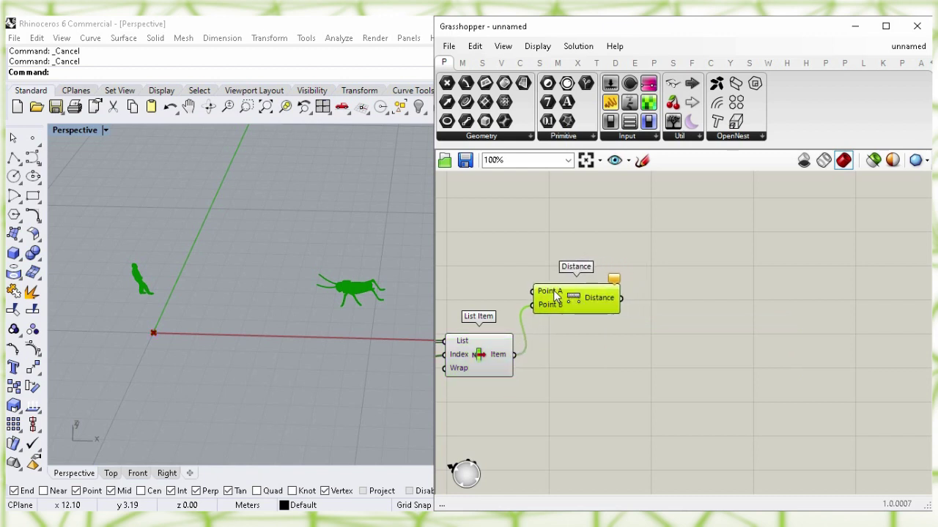
pyautogui.click(507, 252)
# Add a Point parameter fed by the Rectangular grid's Points output and place it near the Distance component.
pyautogui.moveTo(496, 254); pyautogui.dragTo(623, 268, button='right')
pyautogui.moveTo(520, 297); pyautogui.dragTo(707, 268, button='right')
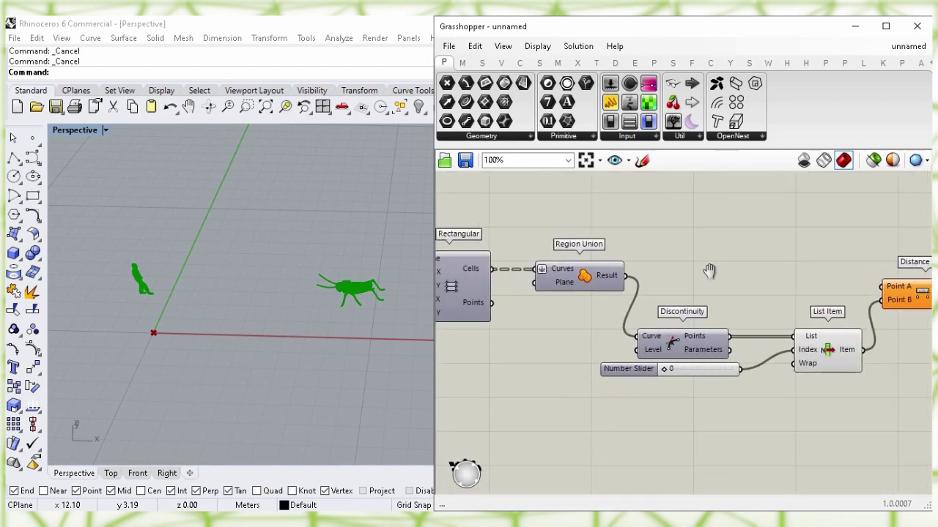
pyautogui.moveTo(573, 335); pyautogui.dragTo(598, 331, button='right')
pyautogui.moveTo(518, 296)
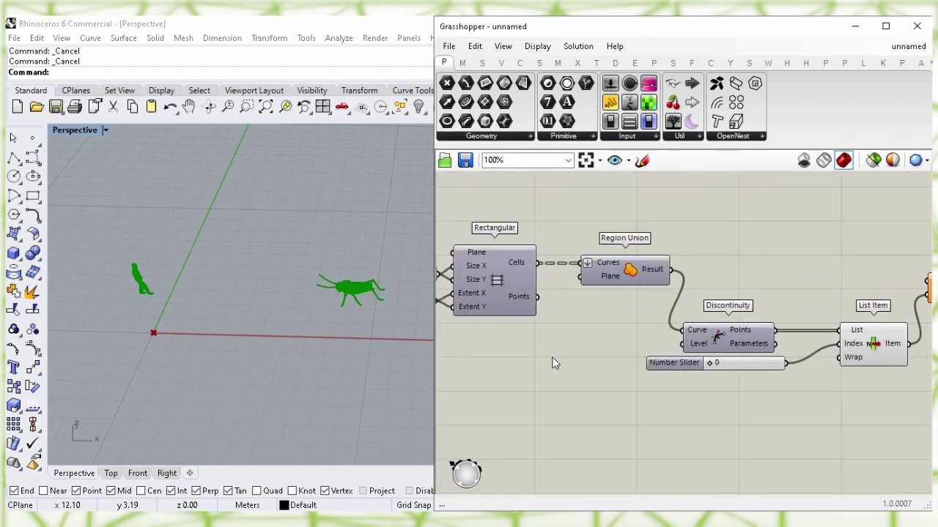
pyautogui.doubleClick(553, 362)
pyautogui.write('point')
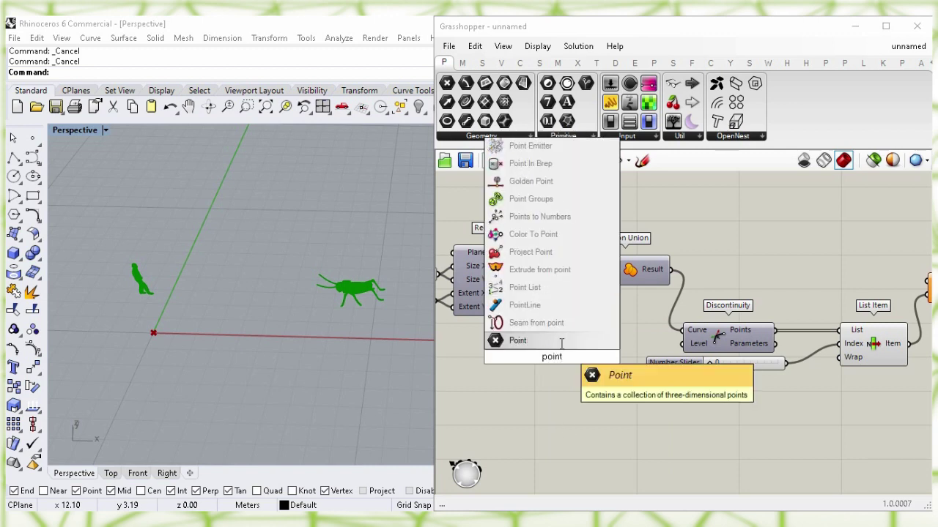
pyautogui.click(575, 343)
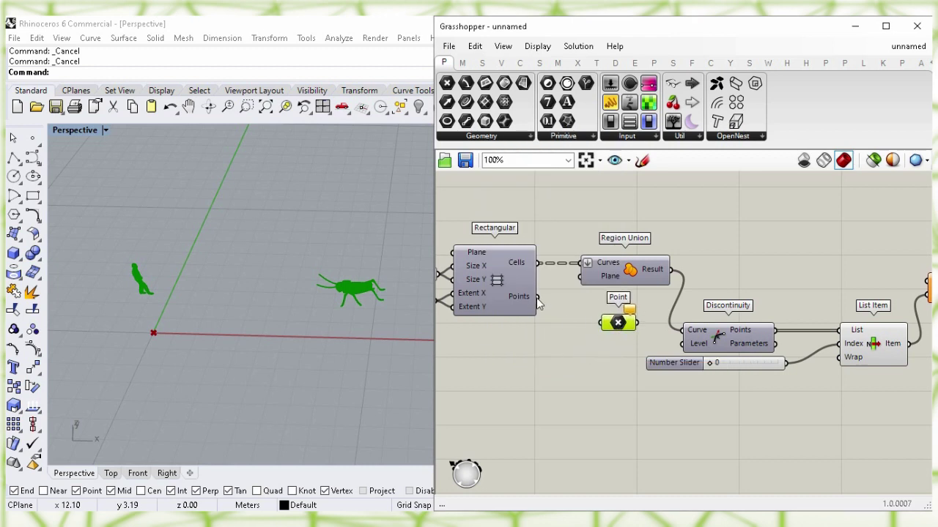
pyautogui.moveTo(588, 320); pyautogui.dragTo(879, 275)
# Connect the Point parameter to Distance's Point A input and turn off the parameter's viewport preview.
pyautogui.moveTo(866, 218); pyautogui.dragTo(640, 228, button='right')
pyautogui.click(699, 267)
pyautogui.moveTo(663, 289); pyautogui.dragTo(744, 299)
pyautogui.moveTo(647, 290); pyautogui.dragTo(662, 290)
pyautogui.rightClick(662, 290)
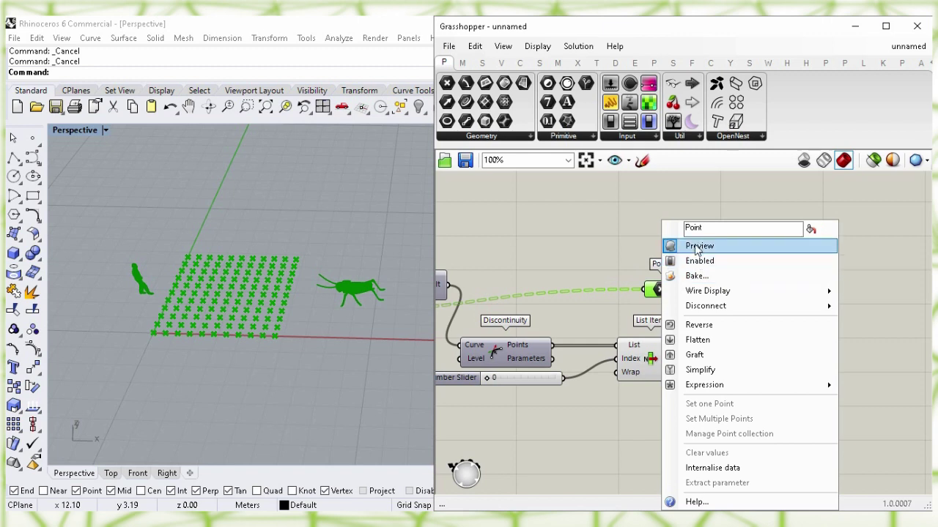
pyautogui.click(808, 247)
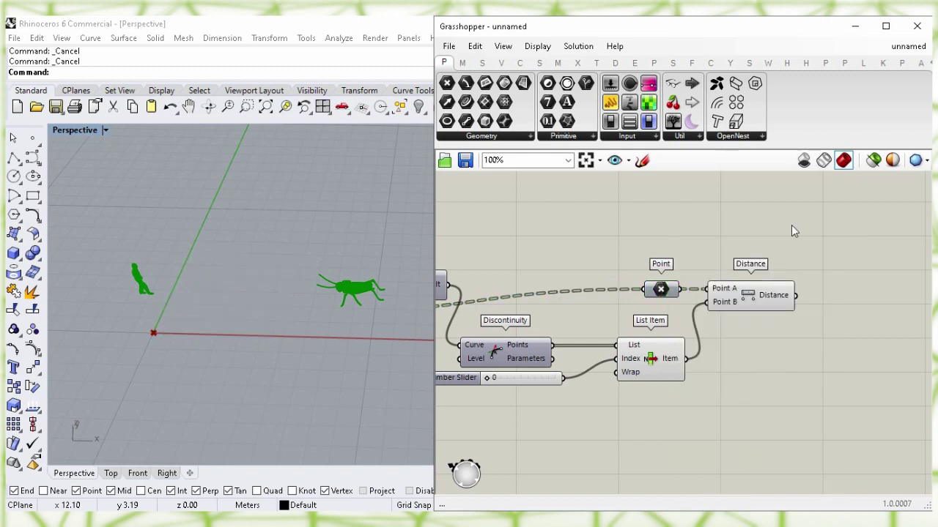
# Add a Remap Numbers component and connect the Distance output to its Value input, aligning the two components.
pyautogui.moveTo(821, 235); pyautogui.dragTo(546, 236, button='right')
pyautogui.click(476, 307)
pyautogui.click(520, 341)
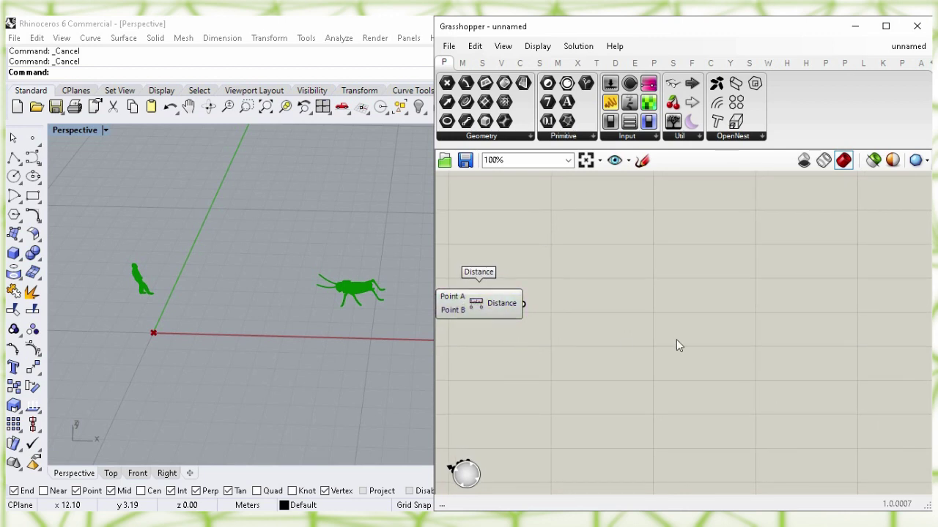
pyautogui.doubleClick(710, 328)
pyautogui.write('re')
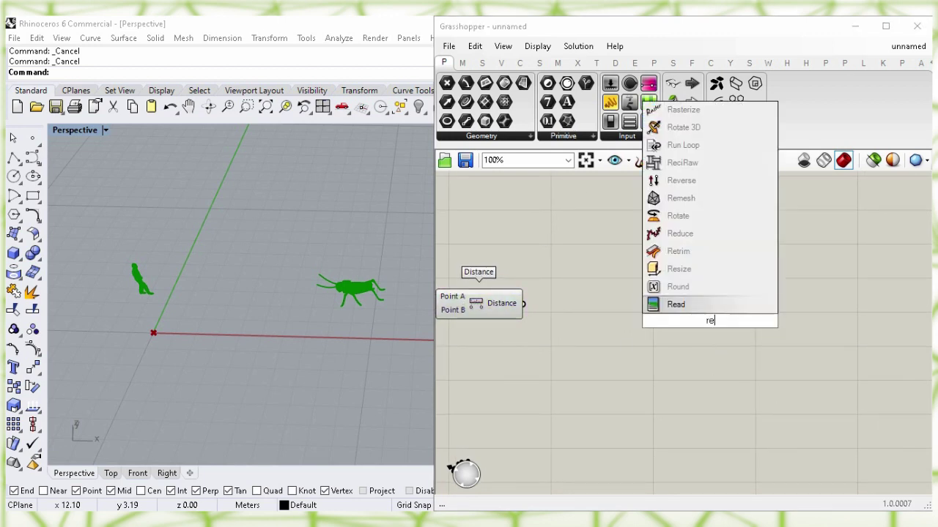
pyautogui.write('ma')
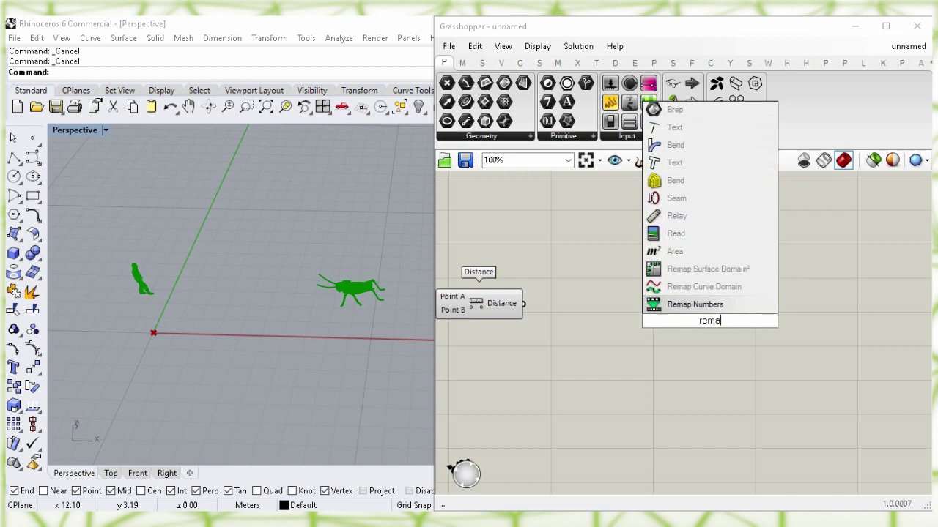
pyautogui.click(729, 306)
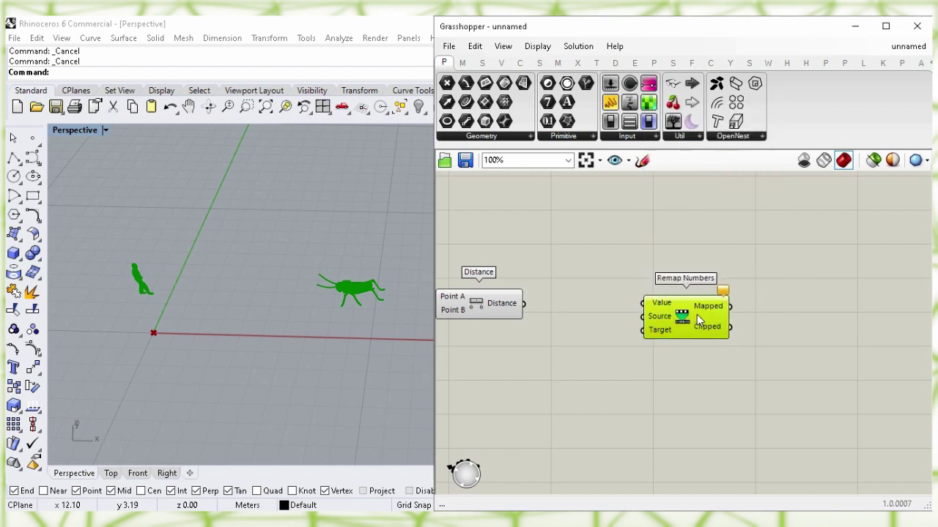
pyautogui.click(576, 270)
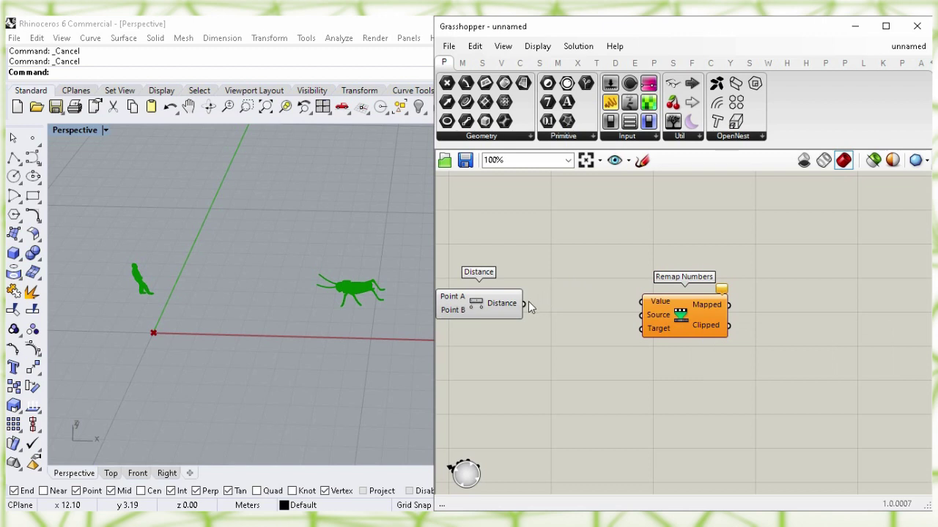
pyautogui.moveTo(524, 303); pyautogui.dragTo(676, 319)
pyautogui.click(698, 318)
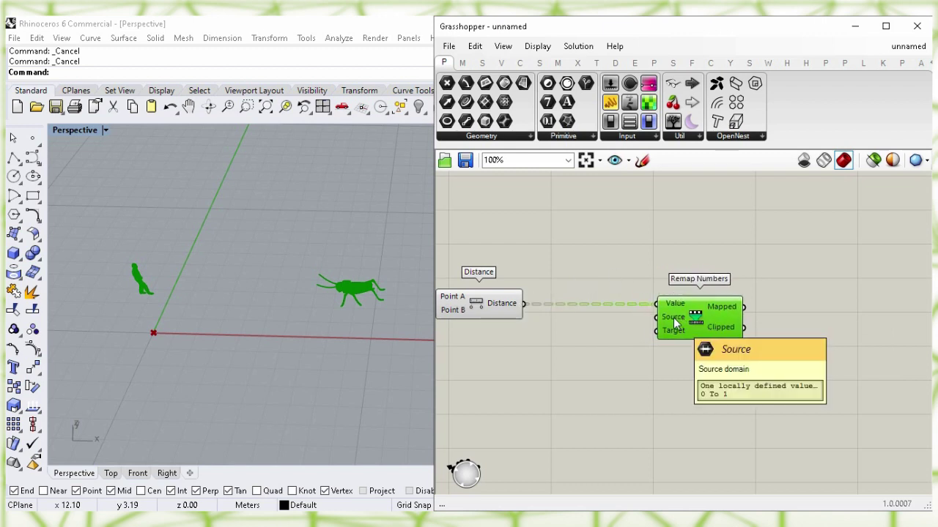
# Add a Bounds component below the remap wire and connect the Distance output to its Numbers input.
pyautogui.click(579, 379)
pyautogui.doubleClick(572, 385)
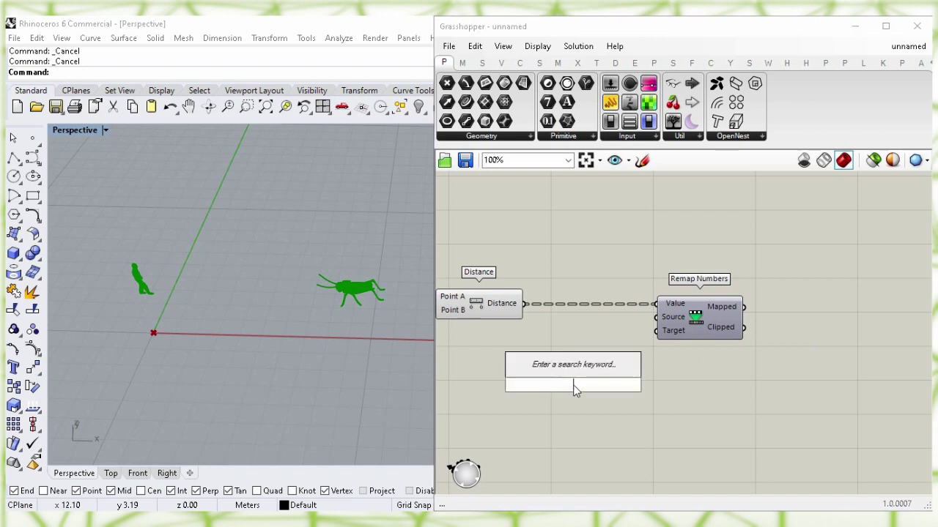
pyautogui.write('bo')
pyautogui.write('unds')
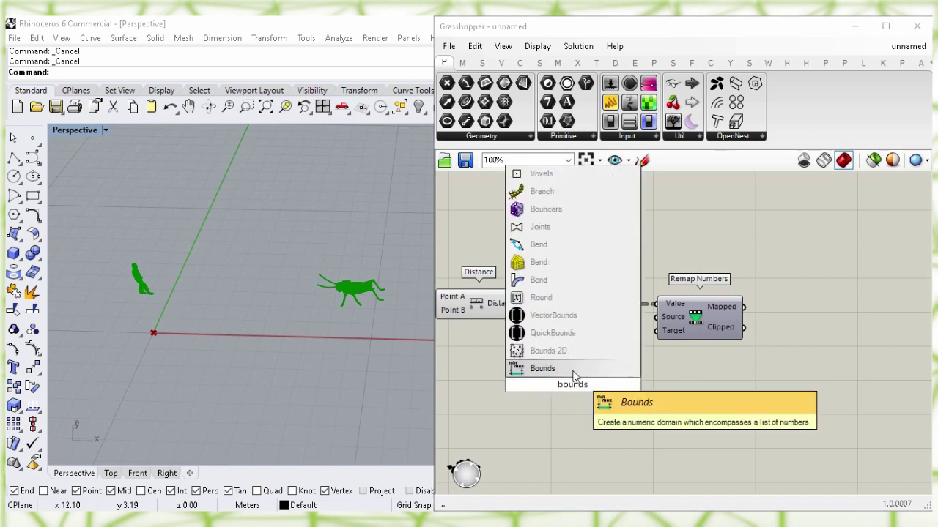
pyautogui.click(576, 369)
pyautogui.click(508, 311)
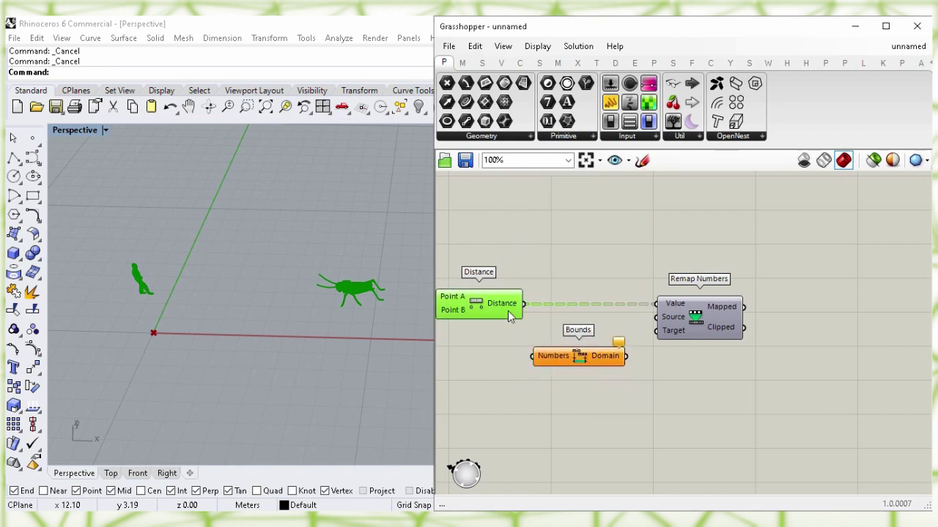
pyautogui.moveTo(523, 304); pyautogui.dragTo(550, 348)
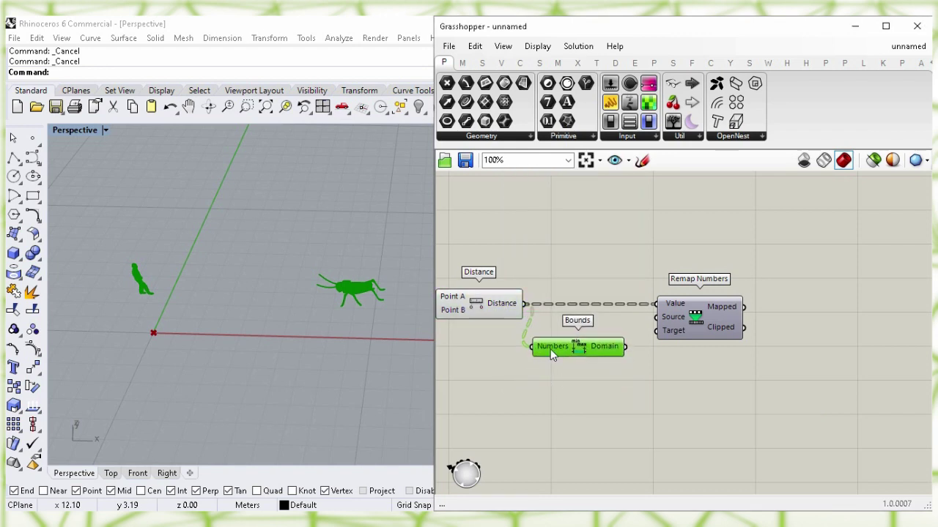
# Flatten the Bounds Numbers input and connect its Domain output to Remap Numbers' Source input, spacing the components apart.
pyautogui.rightClick(549, 351)
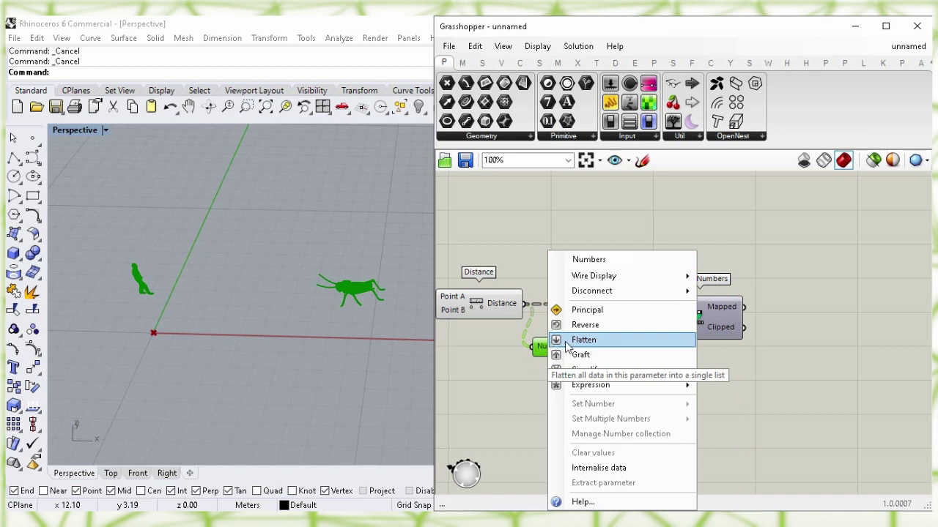
pyautogui.click(596, 344)
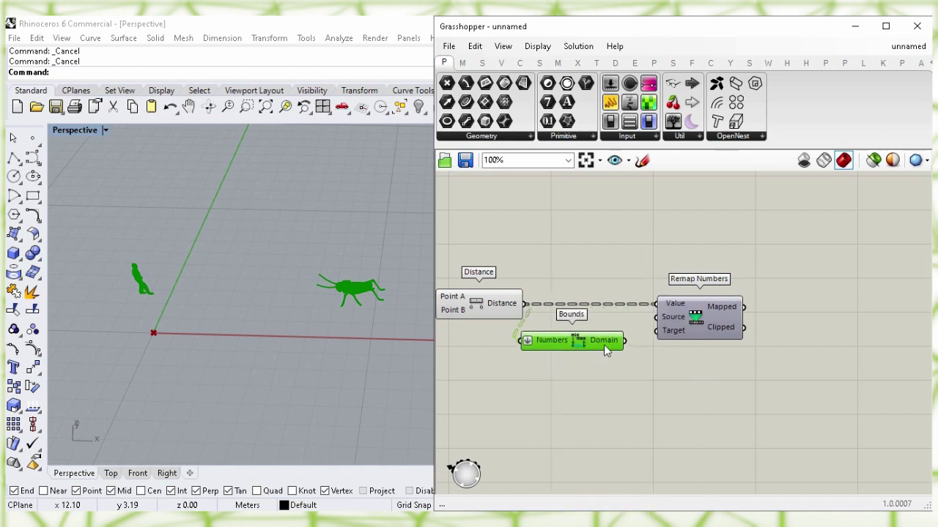
pyautogui.moveTo(604, 343)
pyautogui.moveTo(676, 322)
pyautogui.moveTo(656, 317); pyautogui.dragTo(583, 337)
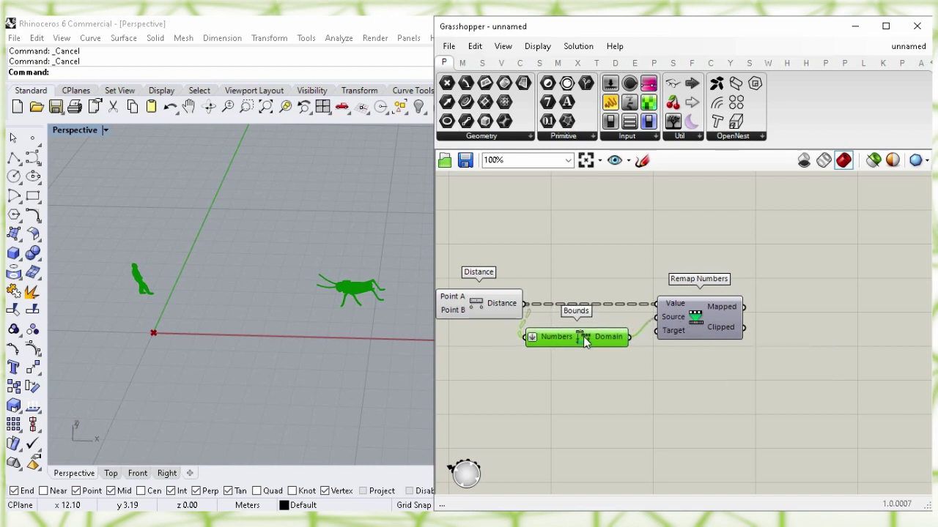
pyautogui.moveTo(693, 332); pyautogui.dragTo(729, 332)
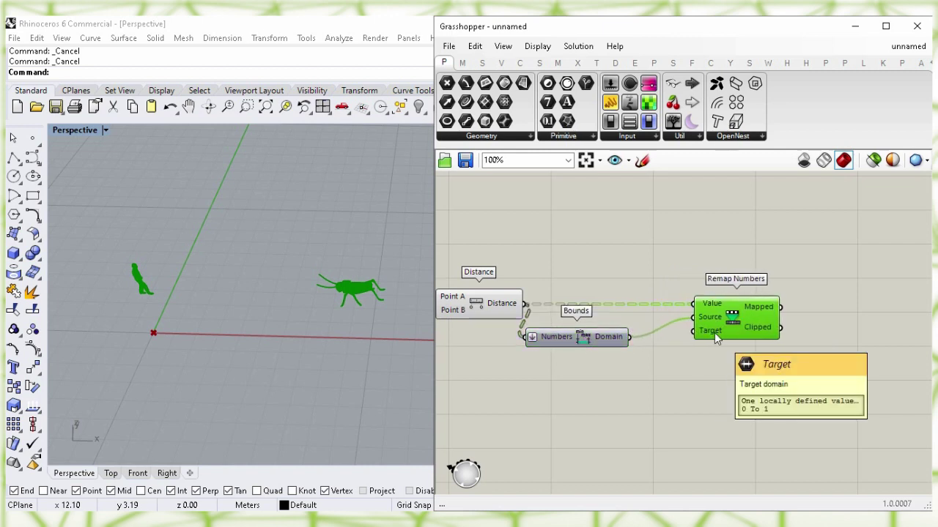
# Add a Construct Domain component below Bounds and connect its Domain output to Remap Numbers' Target input.
pyautogui.click(626, 423)
pyautogui.moveTo(627, 423); pyautogui.dragTo(598, 350, button='right')
pyautogui.doubleClick(591, 374)
pyautogui.write('construct do')
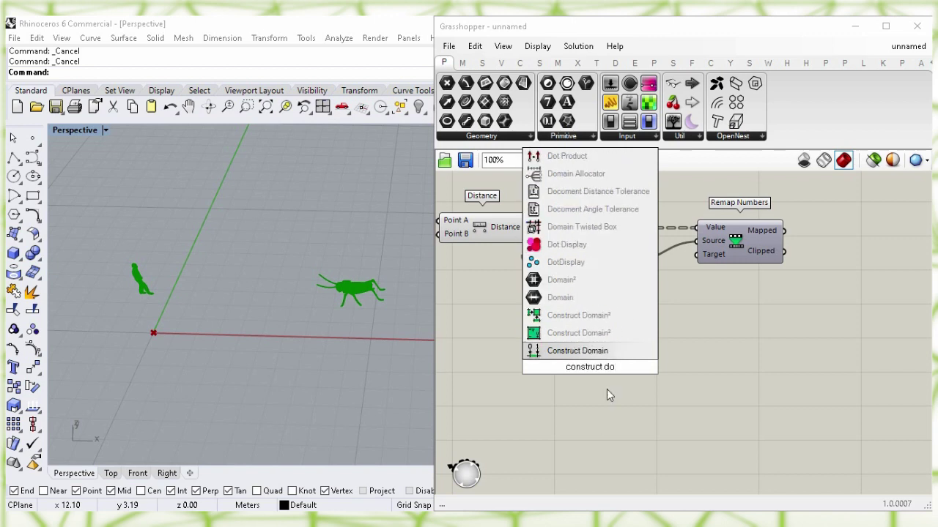
pyautogui.click(615, 352)
pyautogui.moveTo(607, 375); pyautogui.dragTo(693, 262)
pyautogui.click(667, 379)
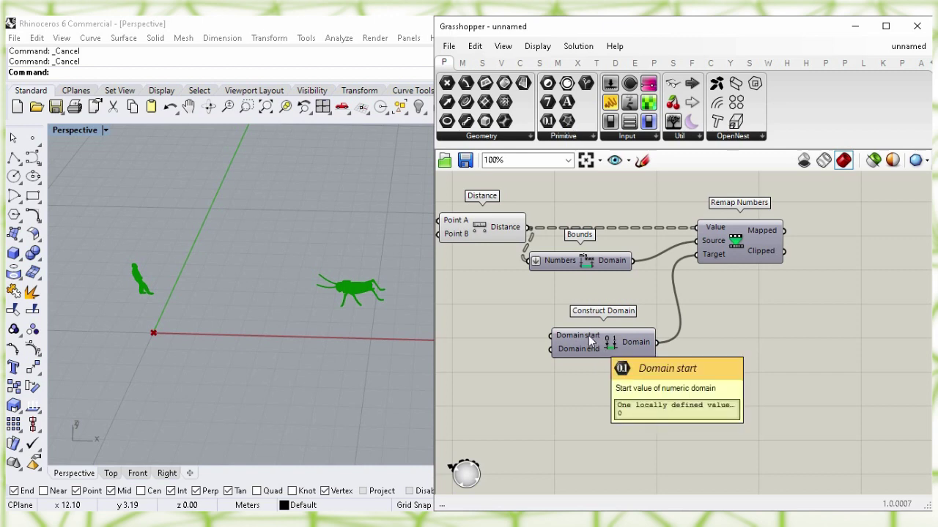
# Add a number slider set to 0.09, connect it to Construct Domain's Domain start input, and move it closer.
pyautogui.moveTo(496, 313); pyautogui.dragTo(588, 311, button='right')
pyautogui.doubleClick(539, 347)
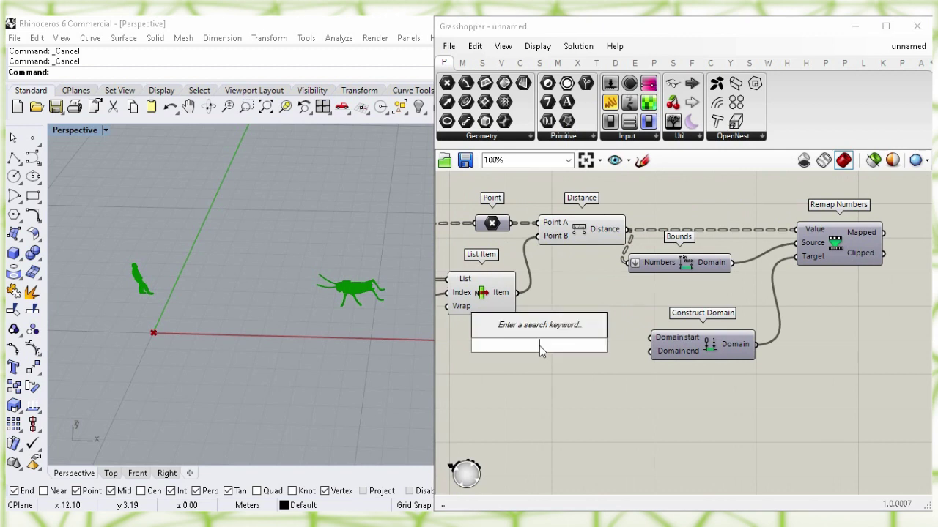
pyautogui.write('0.09')
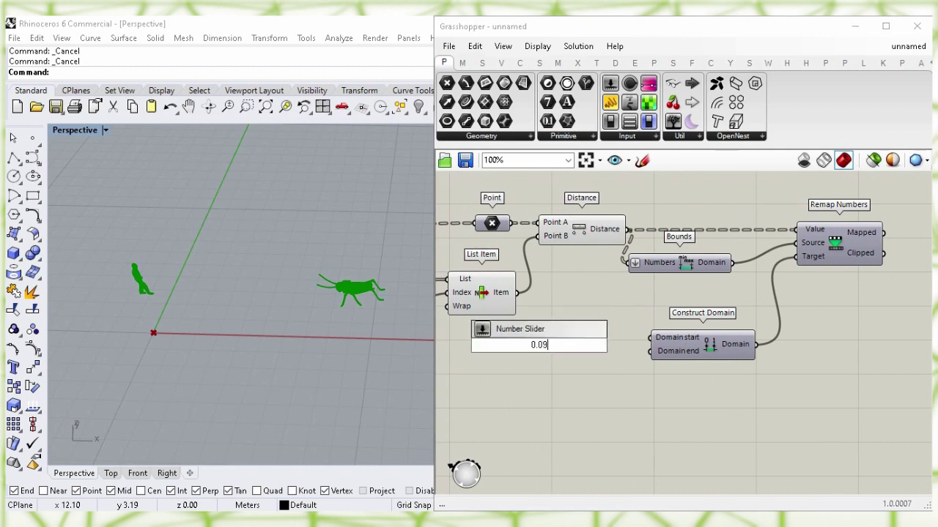
pyautogui.press('Return')
pyautogui.click(556, 338)
pyautogui.click(597, 380)
pyautogui.moveTo(612, 338); pyautogui.dragTo(651, 338)
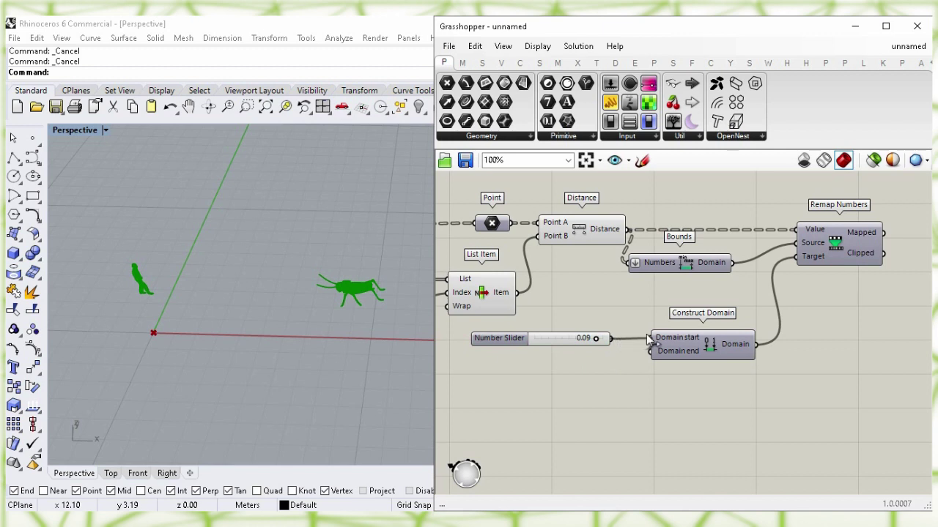
pyautogui.click(561, 337)
pyautogui.moveTo(561, 337); pyautogui.dragTo(578, 337)
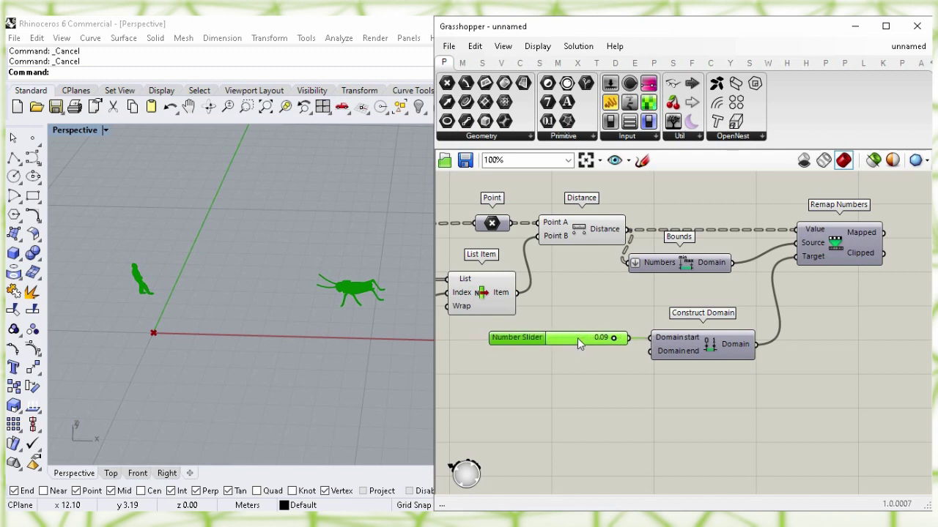
pyautogui.click(673, 393)
# Add a number slider ranging from 0.09 to 0.50, set it to 0.50, and connect it to Construct Domain's Domain end input.
pyautogui.moveTo(672, 357)
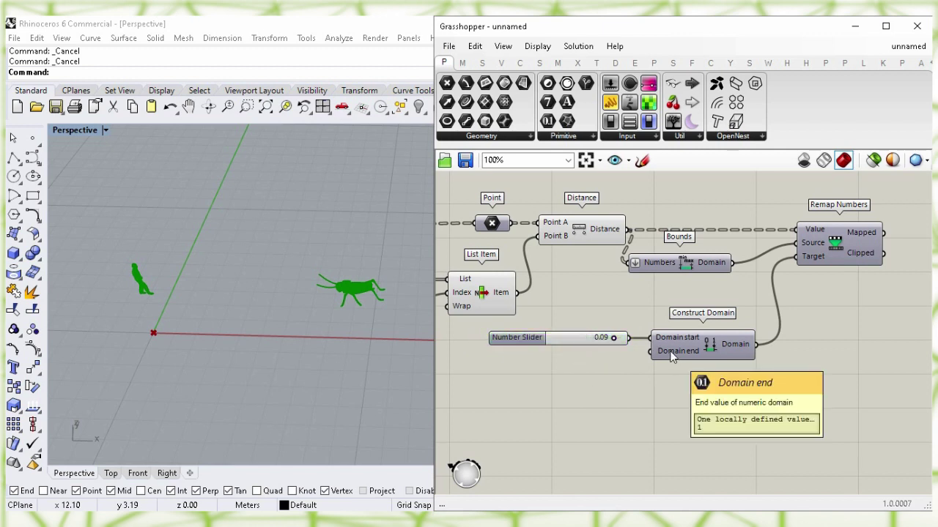
pyautogui.doubleClick(519, 388)
pyautogui.write('0.09<0.50')
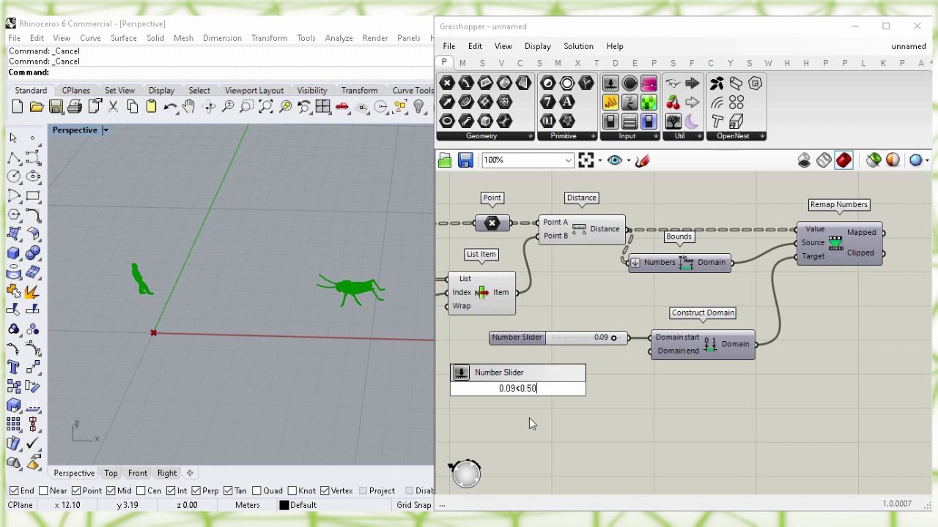
pyautogui.press('Return')
pyautogui.moveTo(546, 391); pyautogui.dragTo(585, 361)
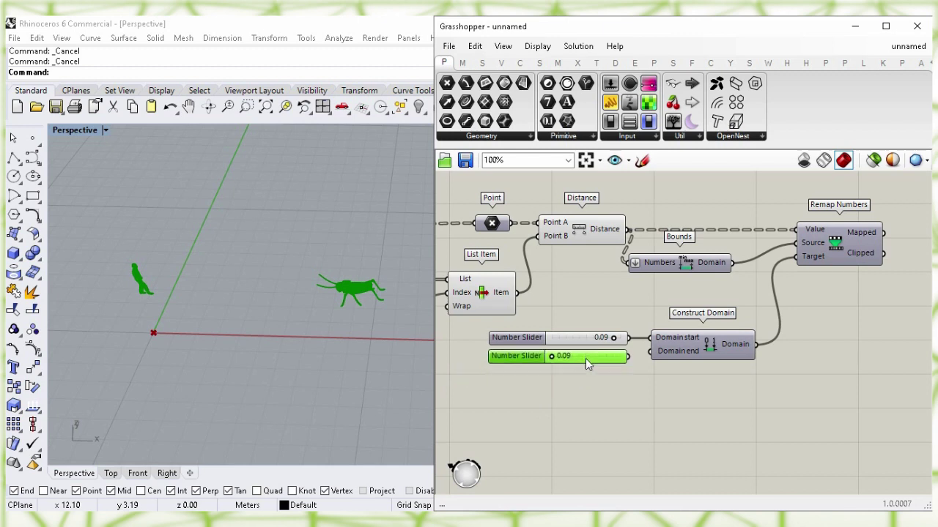
pyautogui.click(632, 385)
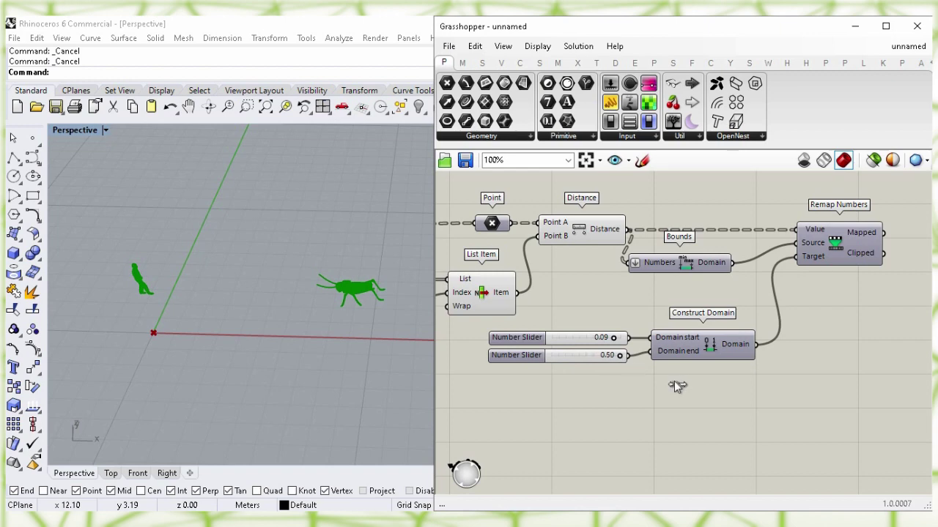
# Add a Circle component beyond Remap Numbers and connect the Mapped output to its Radius input.
pyautogui.moveTo(846, 329); pyautogui.dragTo(692, 381, button='right')
pyautogui.moveTo(810, 271); pyautogui.dragTo(617, 303, button='right')
pyautogui.doubleClick(617, 302)
pyautogui.write('cir')
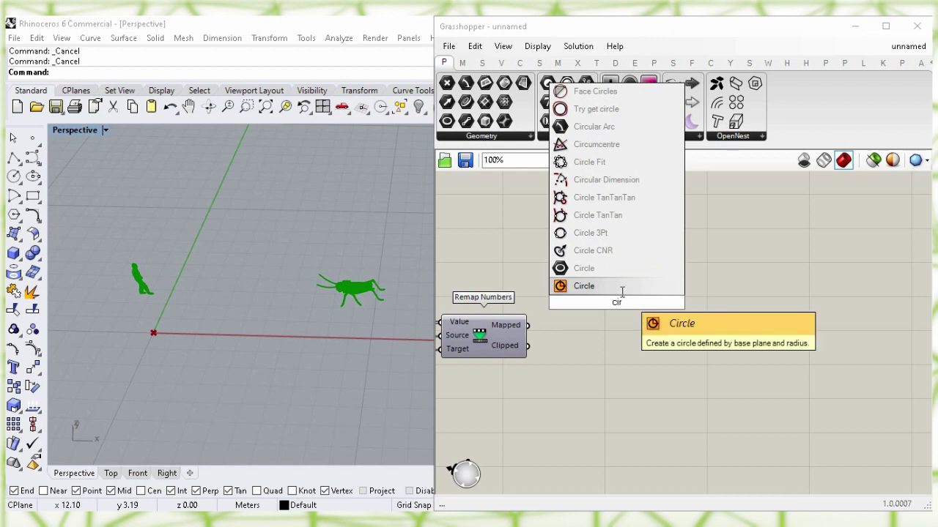
pyautogui.click(621, 292)
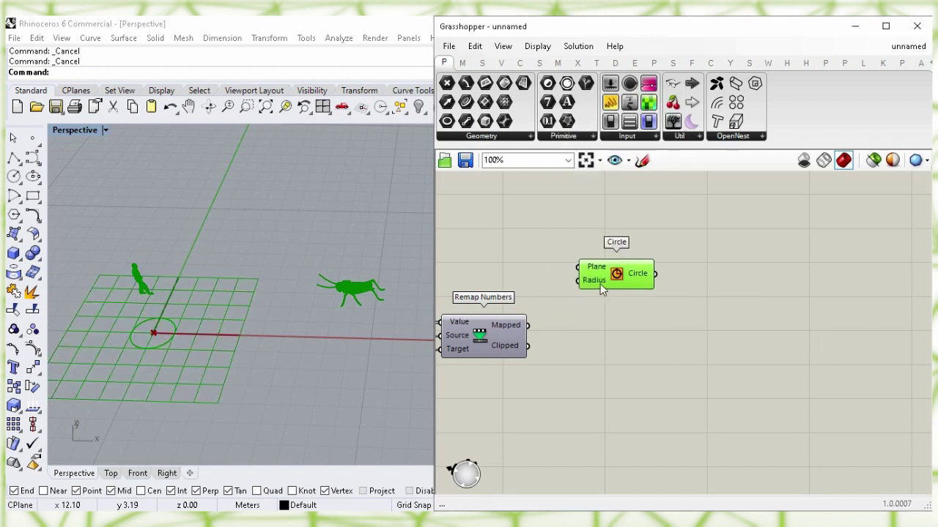
pyautogui.click(499, 336)
pyautogui.moveTo(506, 325)
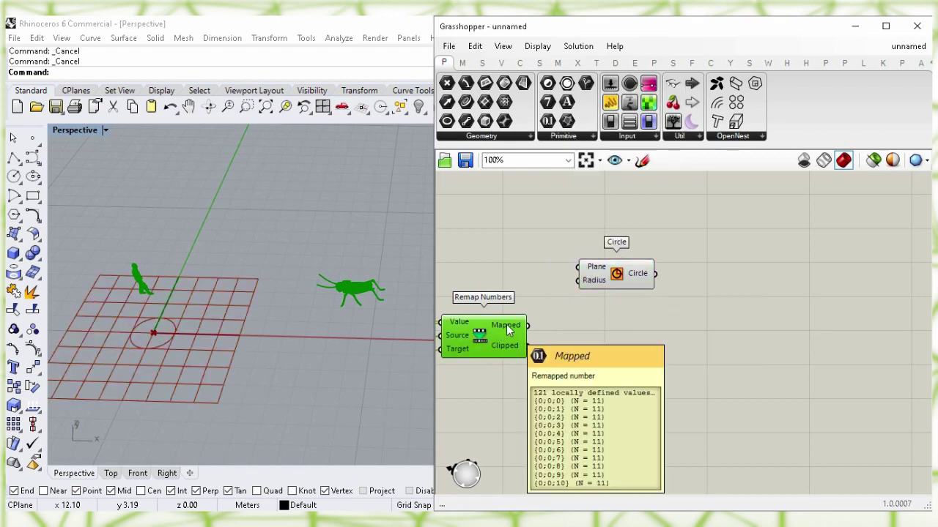
pyautogui.moveTo(538, 323); pyautogui.dragTo(606, 254)
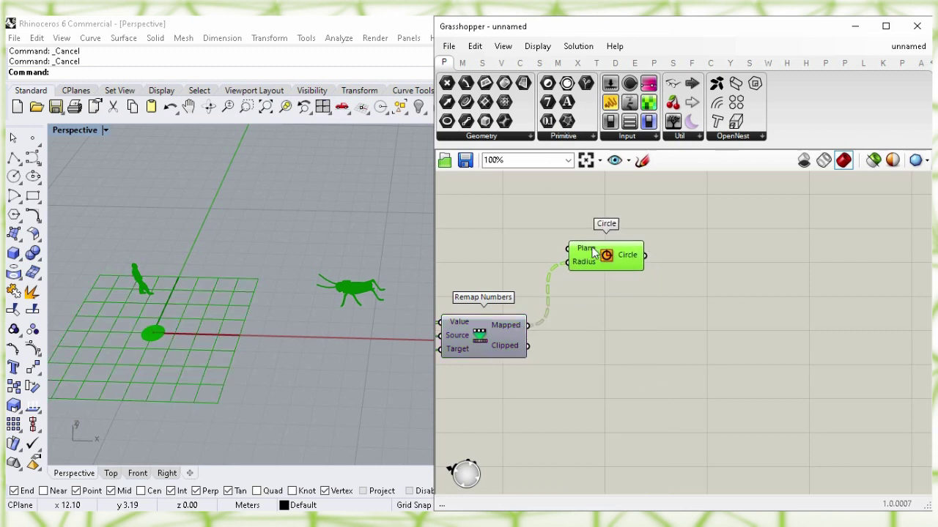
# Connect the grid's Point parameter output to the Circle component's Plane input.
pyautogui.moveTo(591, 251)
pyautogui.click(516, 226)
pyautogui.moveTo(491, 226); pyautogui.dragTo(683, 236, button='right')
pyautogui.moveTo(520, 256); pyautogui.dragTo(696, 239, button='right')
pyautogui.moveTo(548, 235); pyautogui.dragTo(558, 244, button='right')
pyautogui.moveTo(533, 318); pyautogui.dragTo(815, 286)
pyautogui.click(857, 301)
pyautogui.click(870, 368)
# Add a Region Union component beside the Circle component.
pyautogui.moveTo(876, 339); pyautogui.dragTo(530, 327, button='right')
pyautogui.doubleClick(655, 303)
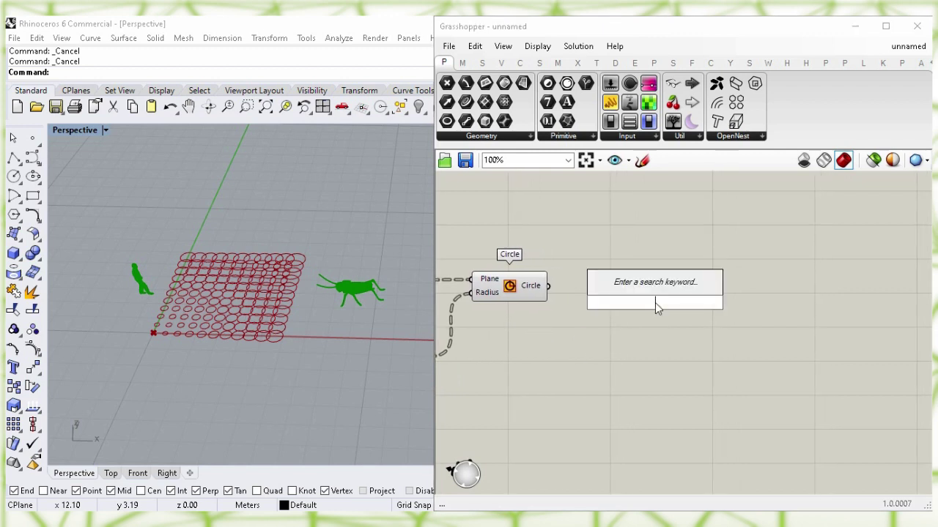
pyautogui.write('reg')
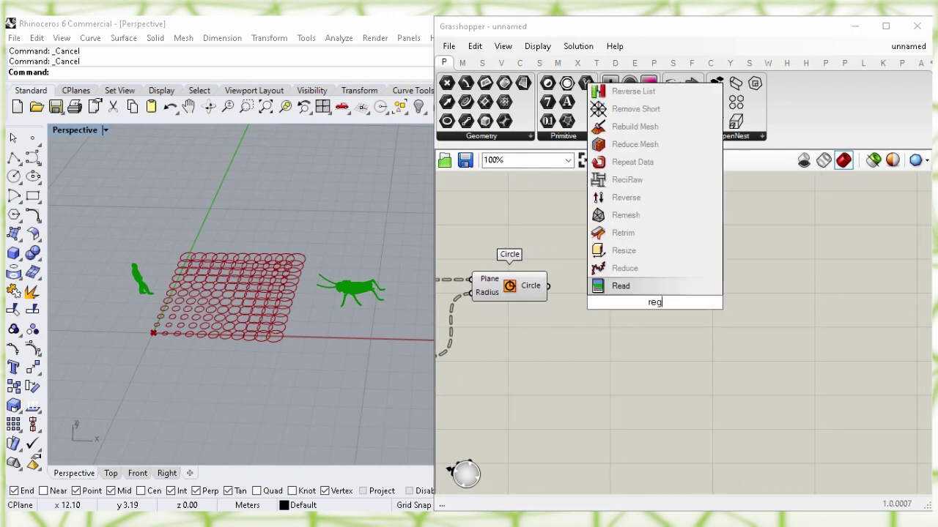
pyautogui.write('ion un')
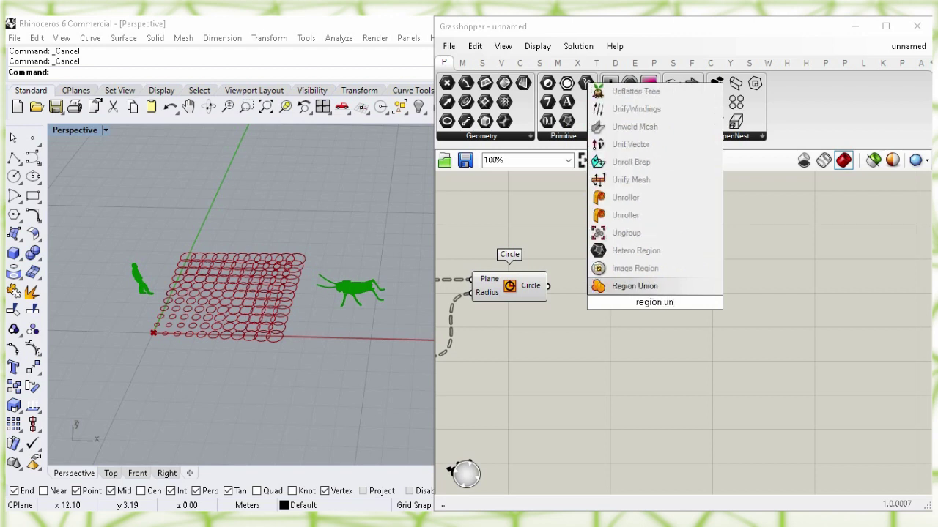
pyautogui.click(663, 287)
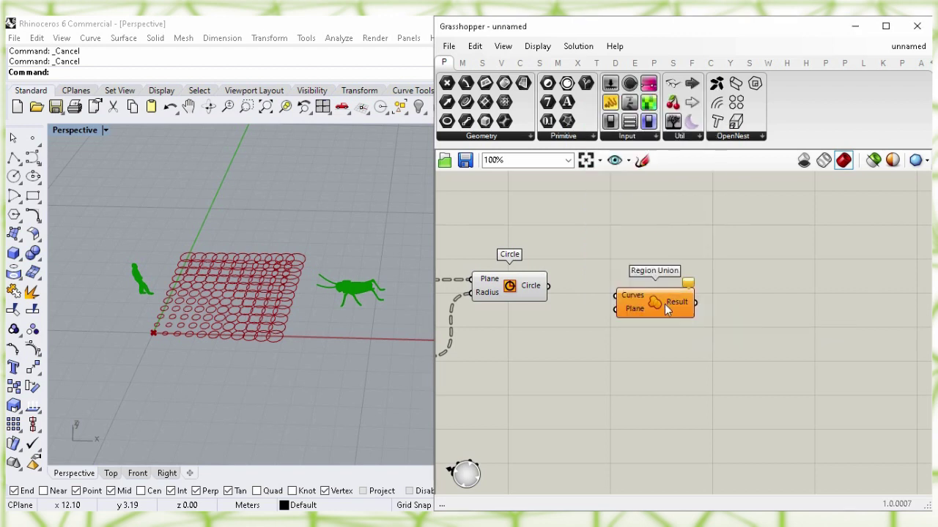
# Hide the Circle component's preview and connect its Circle output to Region Union's Curves input.
pyautogui.click(513, 287)
pyautogui.rightClick(511, 287)
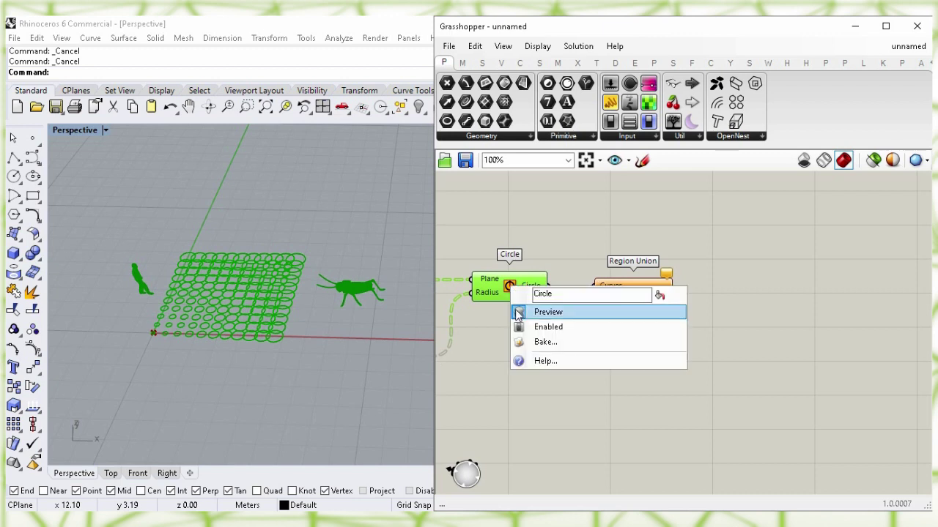
pyautogui.click(659, 313)
pyautogui.moveTo(548, 286); pyautogui.dragTo(594, 286)
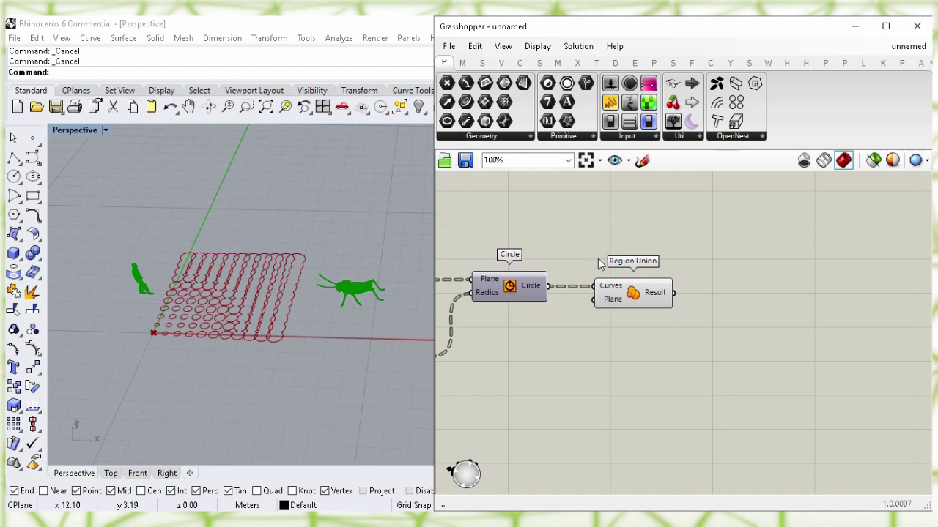
# Flatten the Curves input of the Region Union fed by the circles.
pyautogui.rightClick(607, 290)
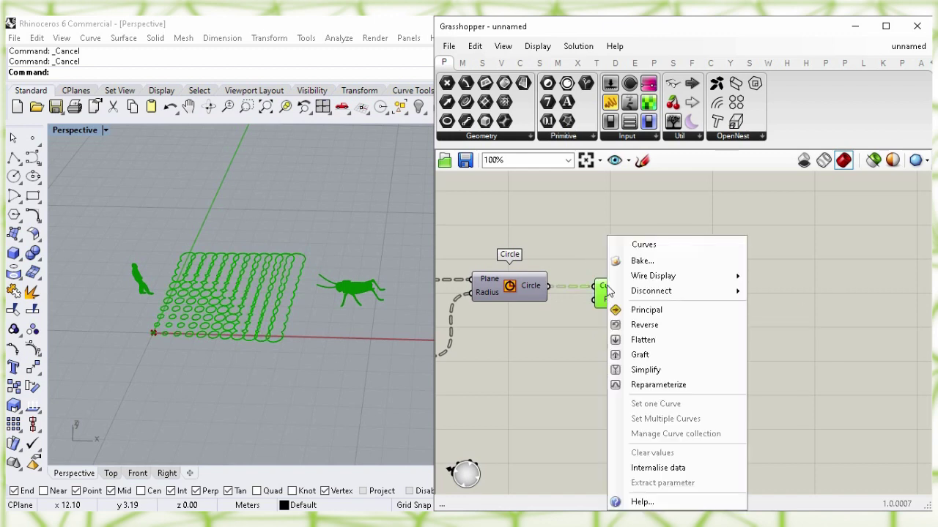
pyautogui.click(653, 341)
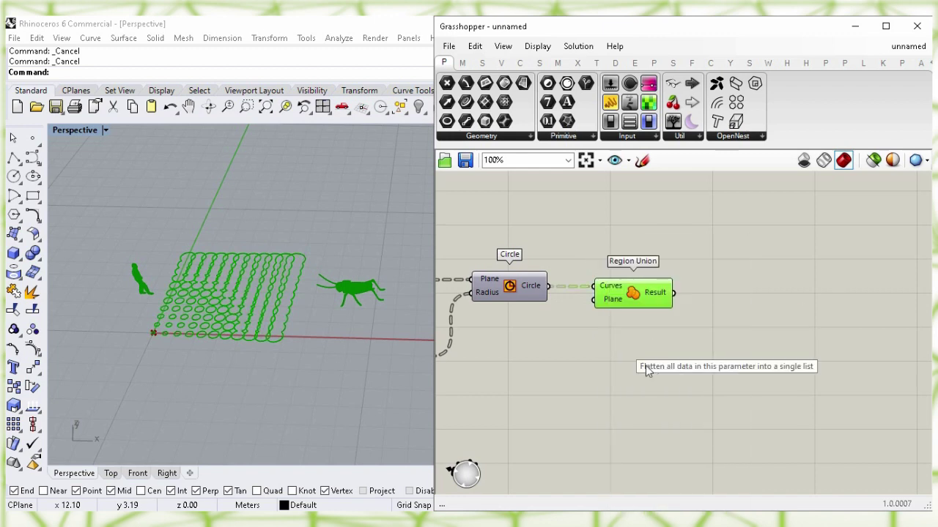
pyautogui.moveTo(635, 294); pyautogui.dragTo(628, 294)
pyautogui.click(575, 374)
# Try the Construct Domain's Domain start slider at 0.00 and 0.05.
pyautogui.moveTo(537, 375); pyautogui.dragTo(699, 359, button='right')
pyautogui.moveTo(568, 420); pyautogui.dragTo(703, 381, button='right')
pyautogui.click(680, 331)
pyautogui.moveTo(594, 429); pyautogui.dragTo(704, 408, button='right')
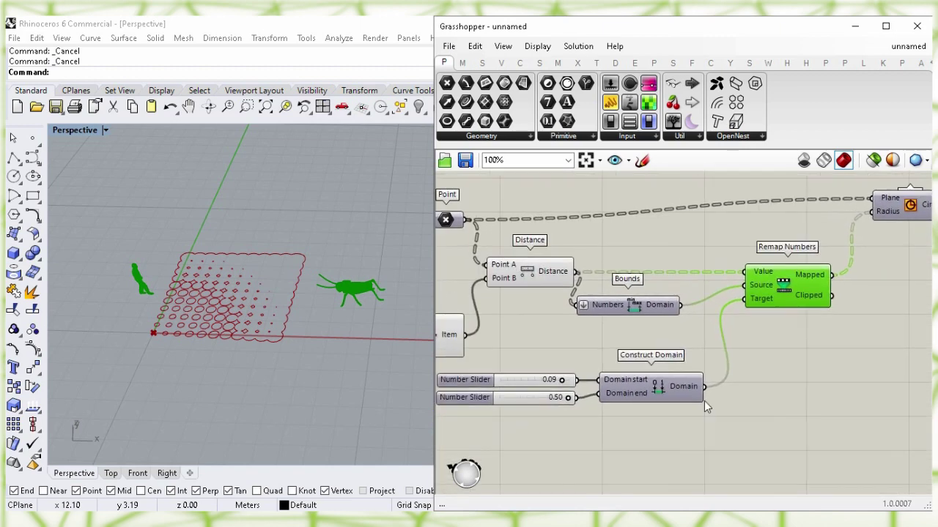
pyautogui.click(699, 396)
pyautogui.click(580, 443)
pyautogui.moveTo(581, 443); pyautogui.dragTo(643, 430, button='right')
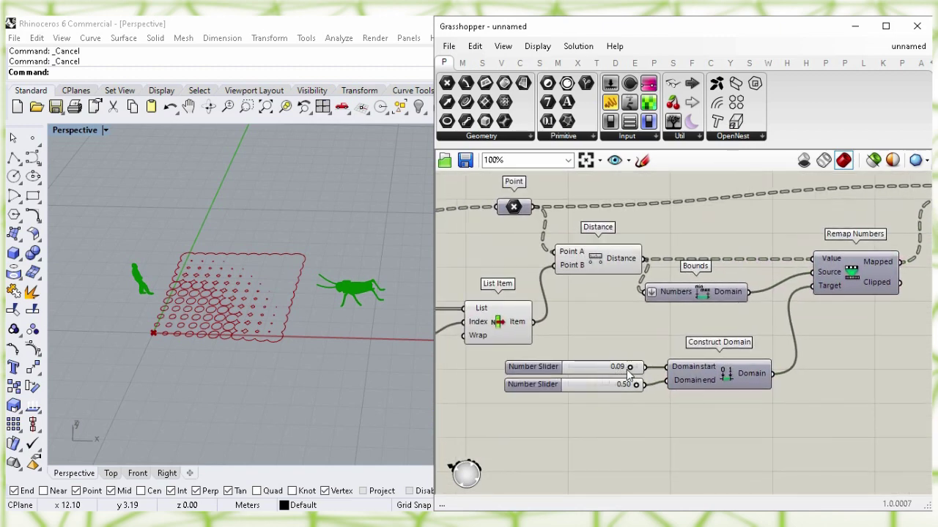
pyautogui.moveTo(629, 367); pyautogui.dragTo(569, 379)
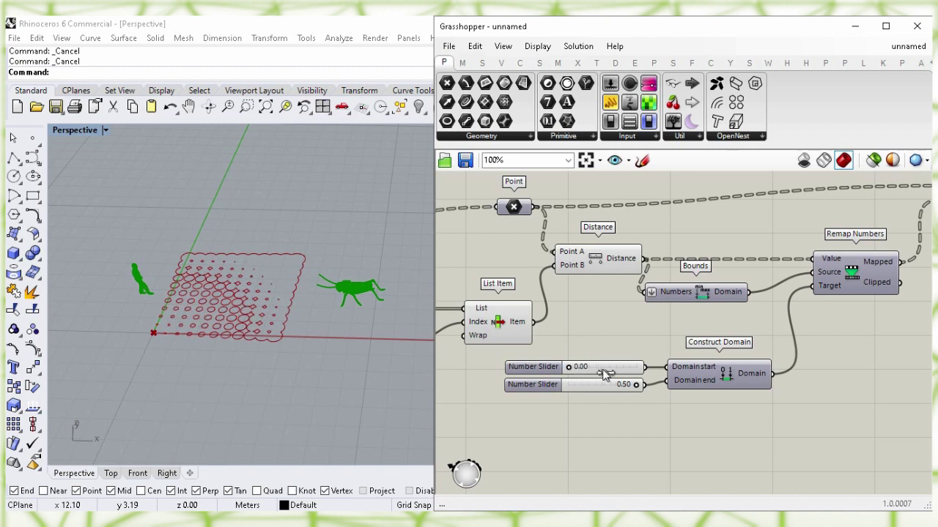
pyautogui.click(604, 374)
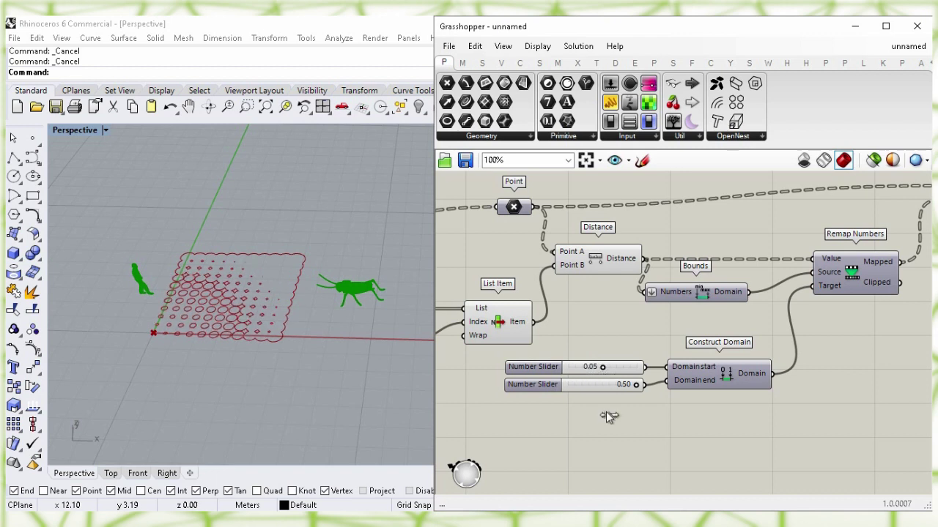
# Test the Domain end slider at 0.20, return it to 0.50, and set the Domain start slider to 0.07.
pyautogui.moveTo(616, 386)
pyautogui.mouseDown()
pyautogui.moveTo(583, 387)
pyautogui.moveTo(615, 390)
pyautogui.mouseUp()
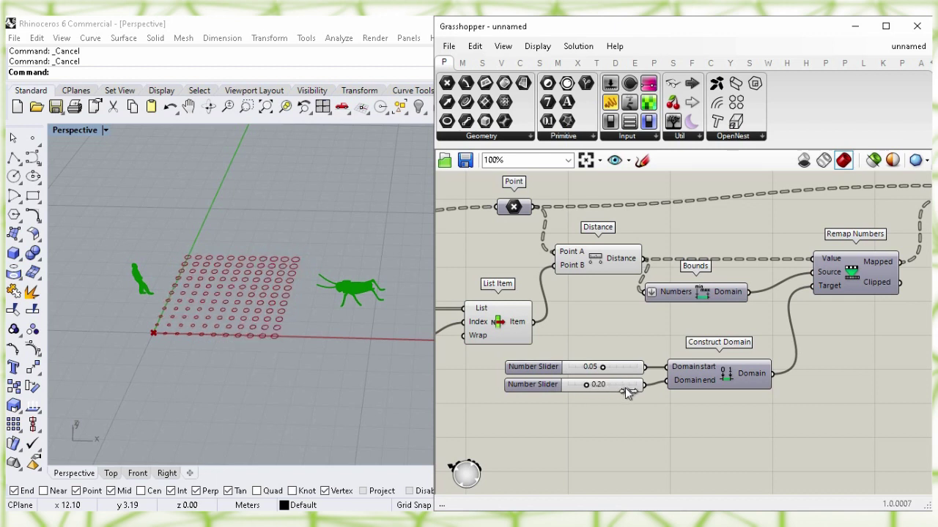
pyautogui.moveTo(630, 392); pyautogui.dragTo(678, 384)
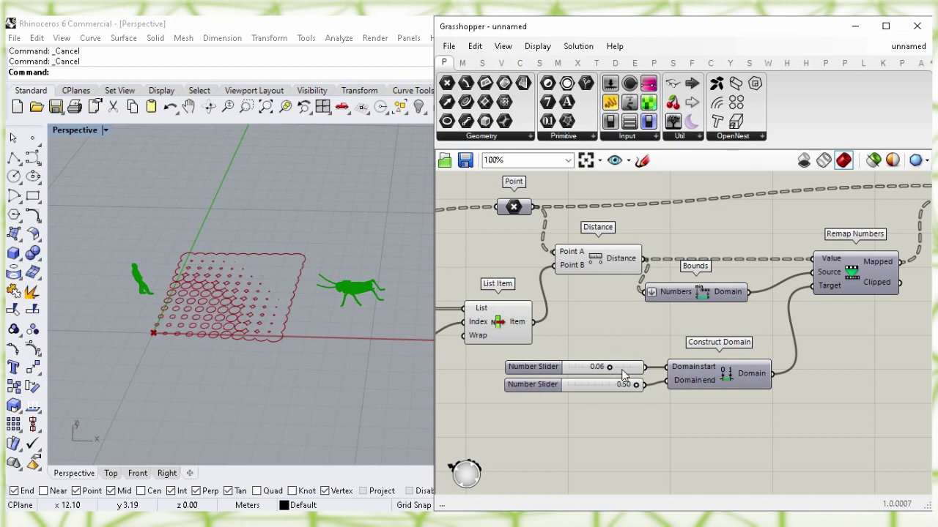
pyautogui.moveTo(638, 372); pyautogui.dragTo(620, 343)
# Try the List Item index slider at 1 and 3 to switch the attractor corner.
pyautogui.moveTo(607, 320); pyautogui.dragTo(650, 327, button='right')
pyautogui.click(546, 335)
pyautogui.moveTo(533, 388); pyautogui.dragTo(625, 370, button='right')
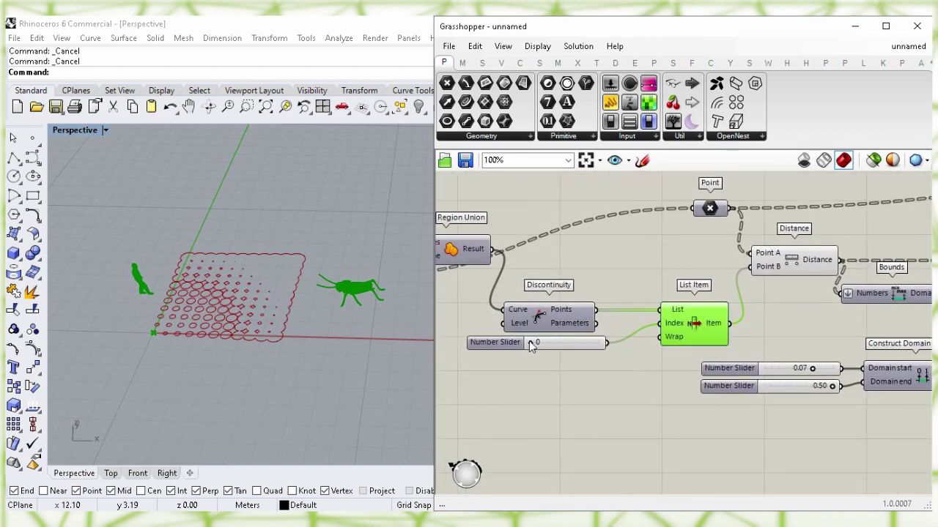
pyautogui.moveTo(560, 342); pyautogui.dragTo(557, 341)
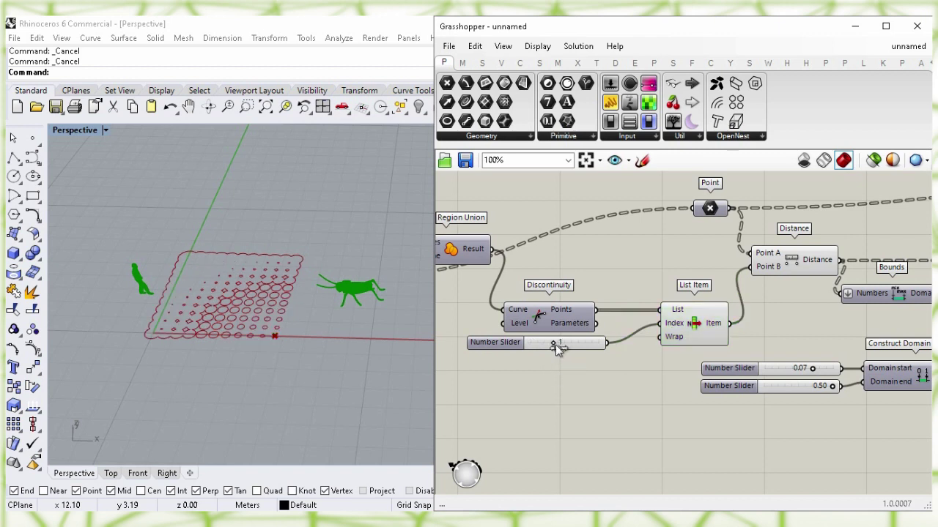
pyautogui.moveTo(584, 344); pyautogui.dragTo(587, 355)
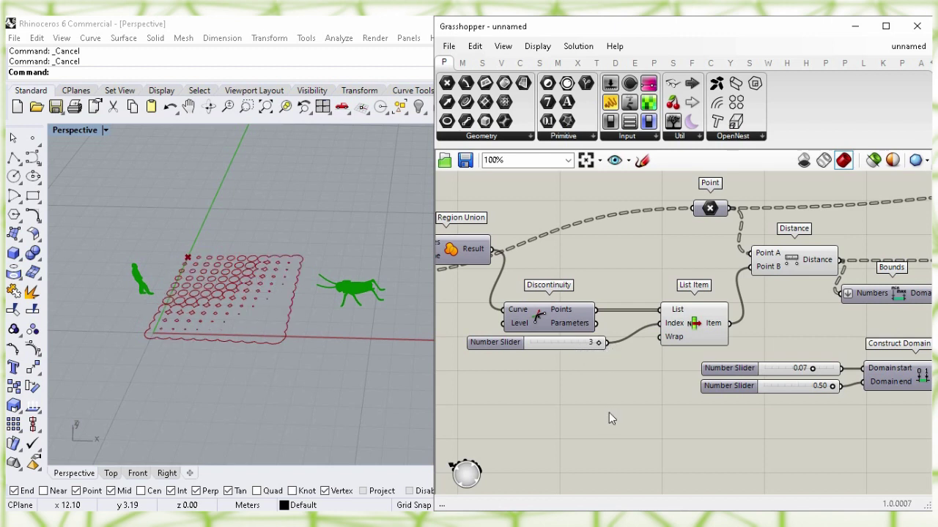
# Set the List Item index slider back to 0.
pyautogui.click(570, 344)
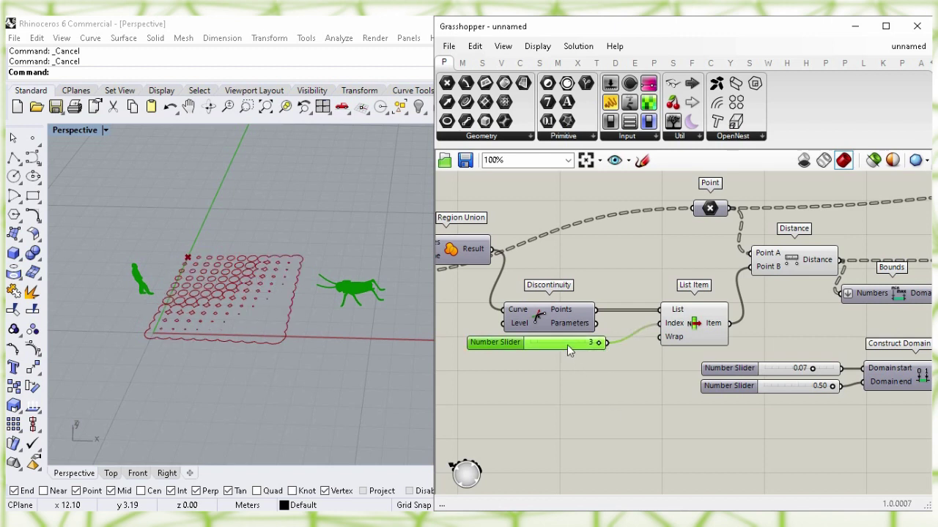
pyautogui.doubleClick(567, 345)
pyautogui.write('0')
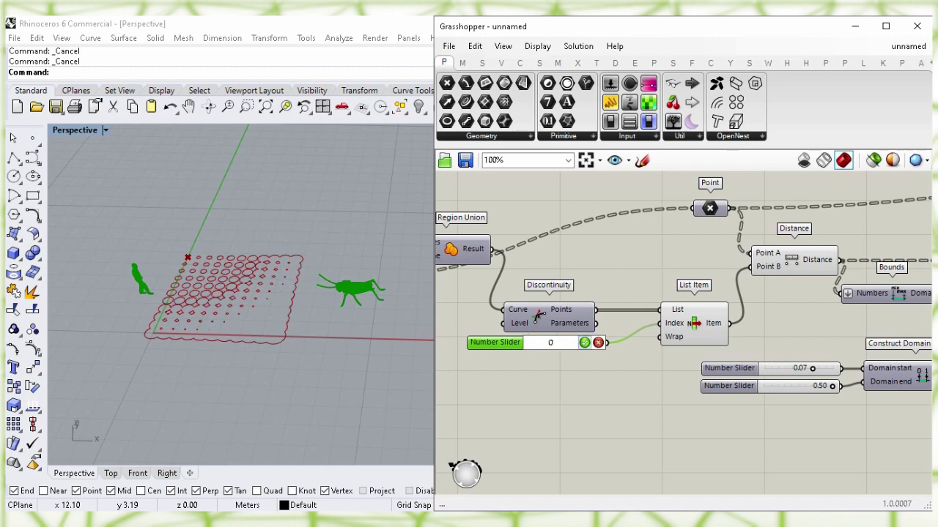
pyautogui.click(583, 390)
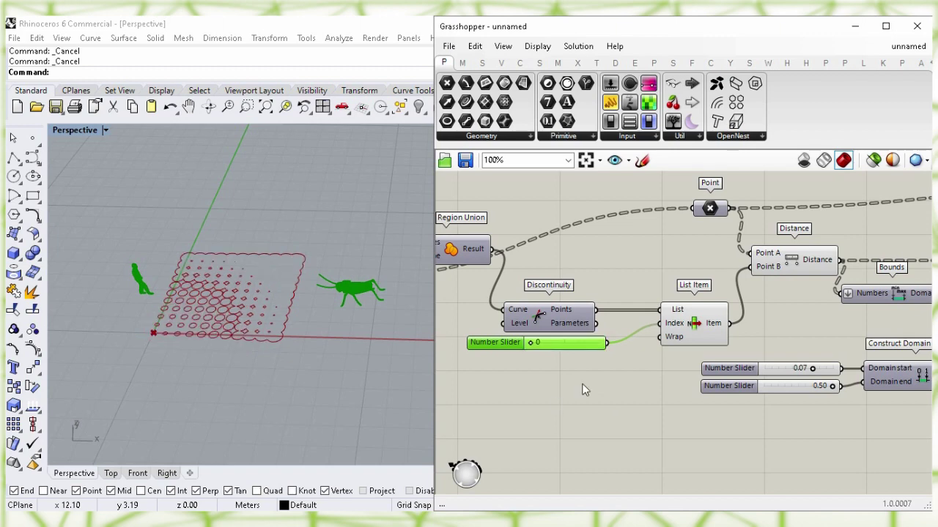
# Try the Rectangular grid's cell size slider at 0.79, 1.00 and 0.53.
pyautogui.moveTo(539, 399); pyautogui.dragTo(667, 397, button='right')
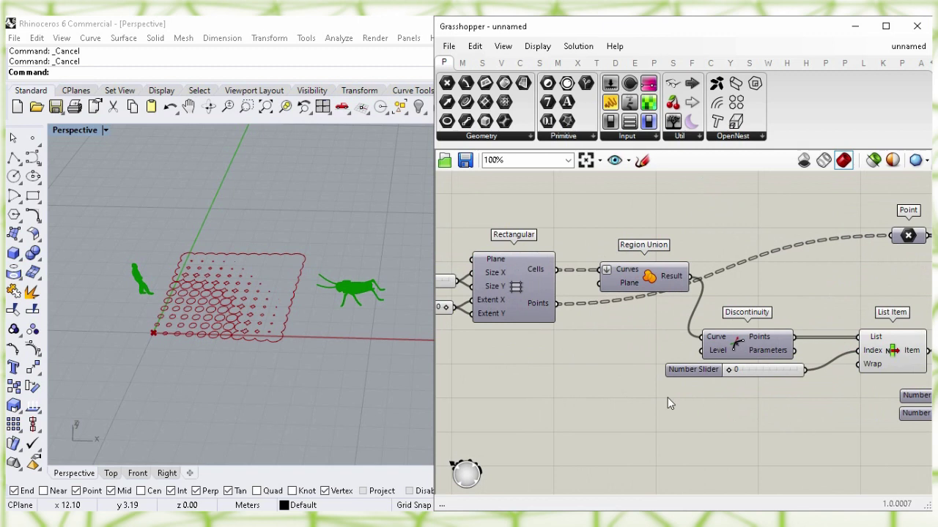
pyautogui.moveTo(590, 376); pyautogui.dragTo(707, 383, button='right')
pyautogui.moveTo(556, 371); pyautogui.dragTo(629, 385, button='right')
pyautogui.click(612, 327)
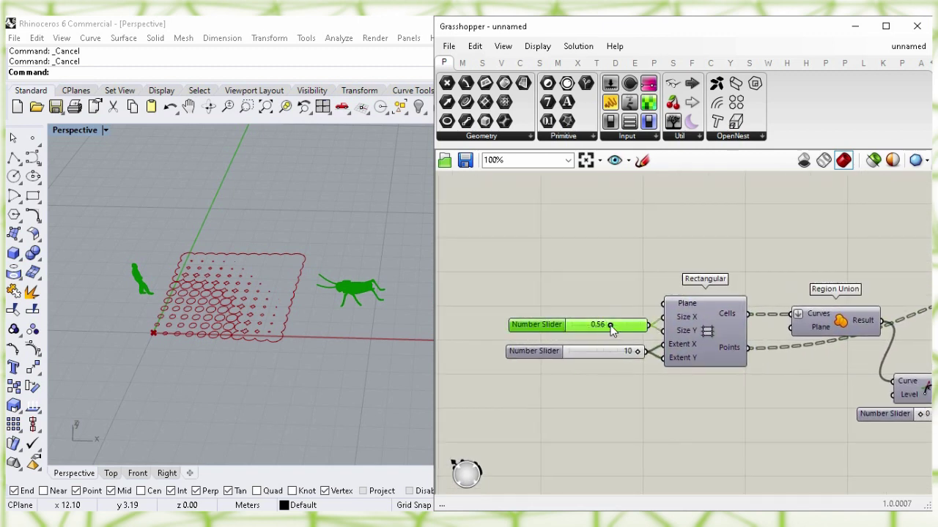
pyautogui.moveTo(615, 329); pyautogui.dragTo(624, 347)
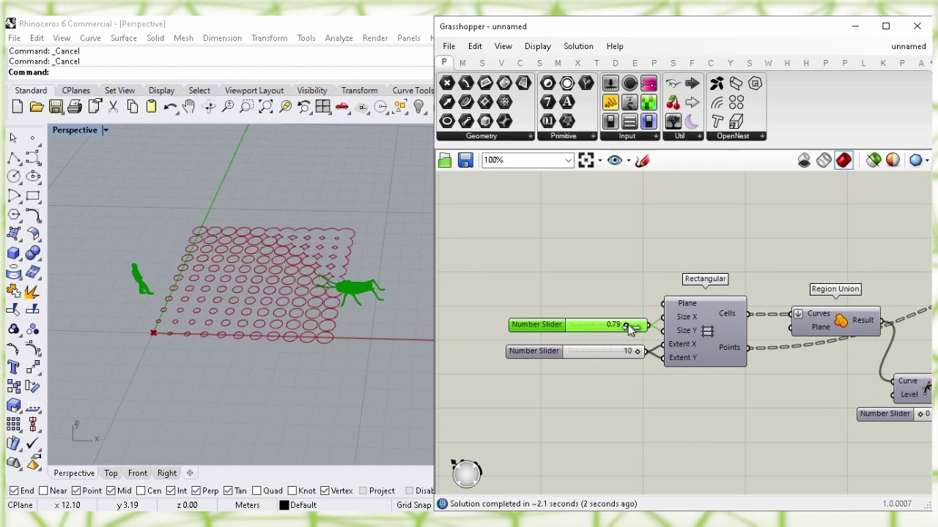
pyautogui.moveTo(644, 329)
pyautogui.mouseDown()
pyautogui.moveTo(654, 338)
pyautogui.moveTo(647, 345)
pyautogui.mouseUp()
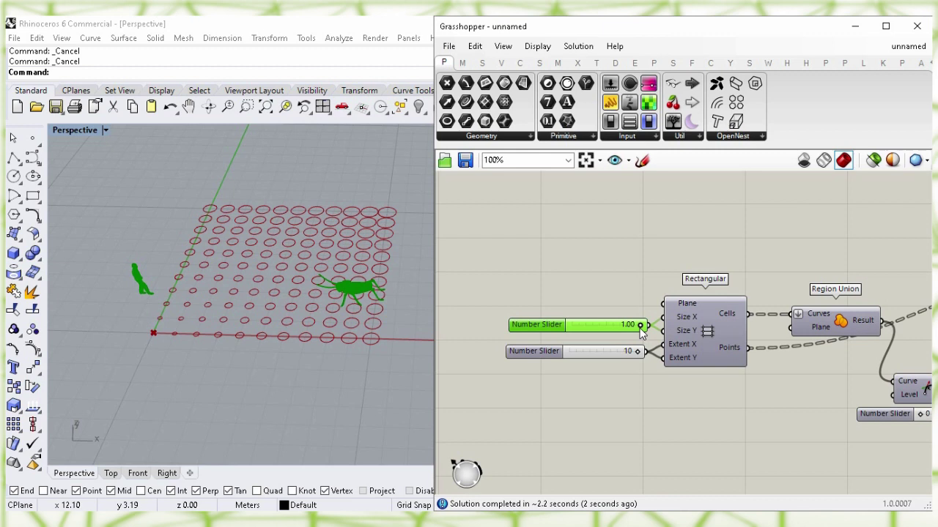
pyautogui.moveTo(627, 330)
pyautogui.mouseDown()
pyautogui.moveTo(628, 344)
pyautogui.moveTo(617, 344)
pyautogui.mouseUp()
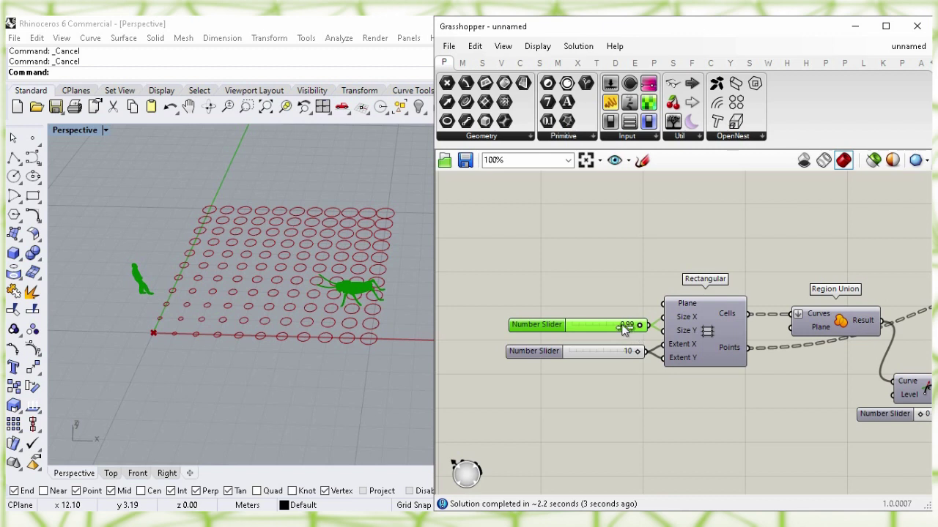
pyautogui.moveTo(612, 330); pyautogui.dragTo(595, 334)
# Set the Rectangular grid's cell size slider to 0.66 and select the extent slider below it.
pyautogui.doubleClick(607, 325)
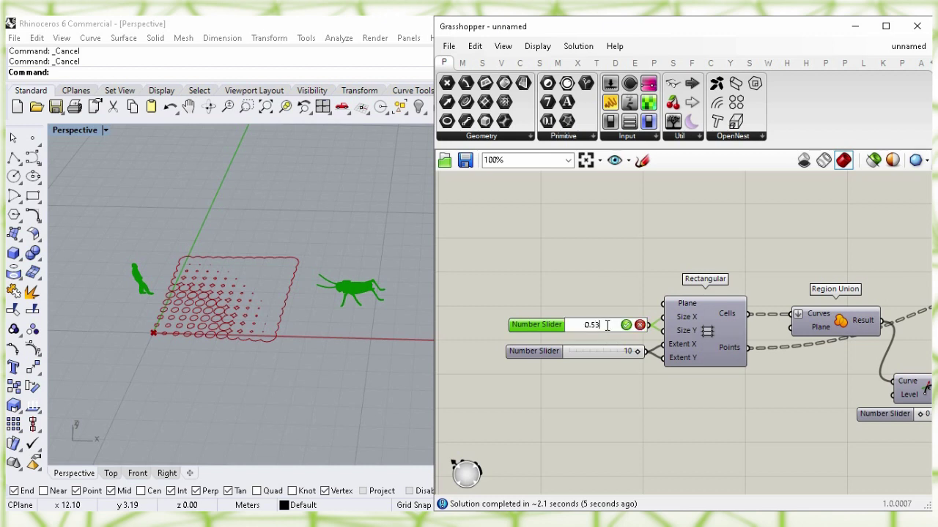
pyautogui.press('BackSpace')
pyautogui.write('66')
pyautogui.press('Return')
pyautogui.click(603, 353)
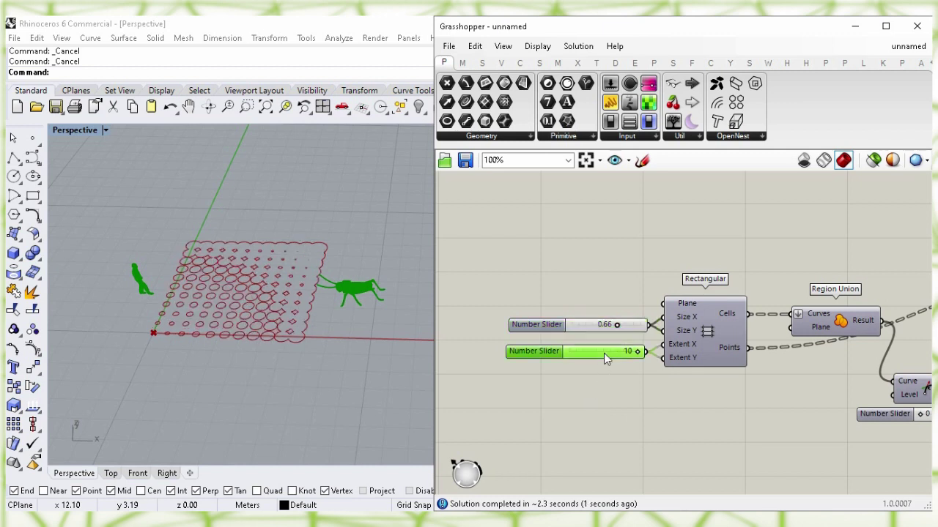
# Try the Rectangular grid's extent slider at 6 and 7, and return it to 10.
pyautogui.doubleClick(609, 356)
pyautogui.write('6')
pyautogui.press('Return')
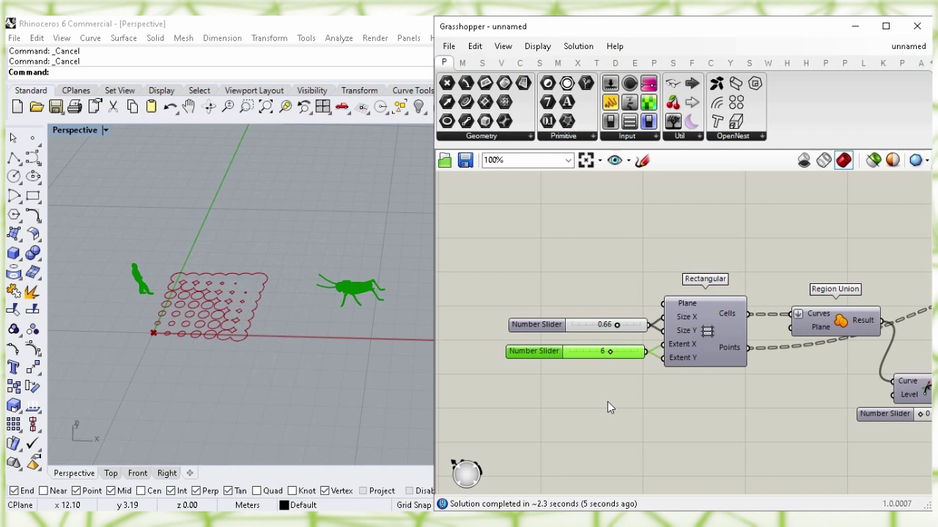
pyautogui.doubleClick(594, 353)
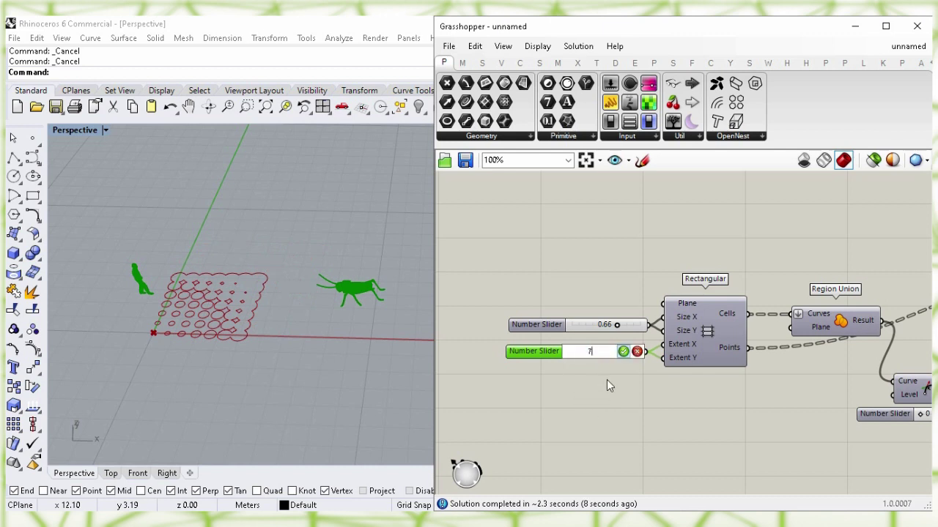
pyautogui.write('7')
pyautogui.press('Return')
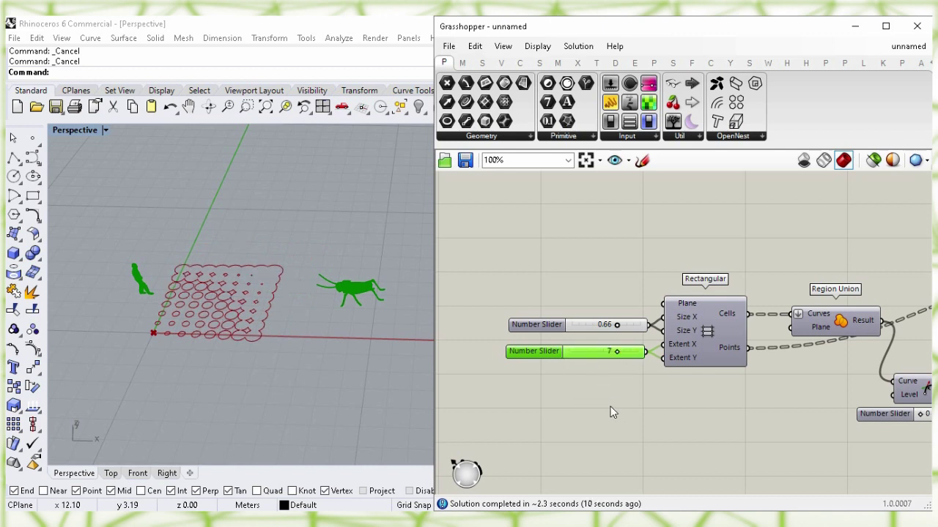
pyautogui.doubleClick(601, 357)
pyautogui.write('10')
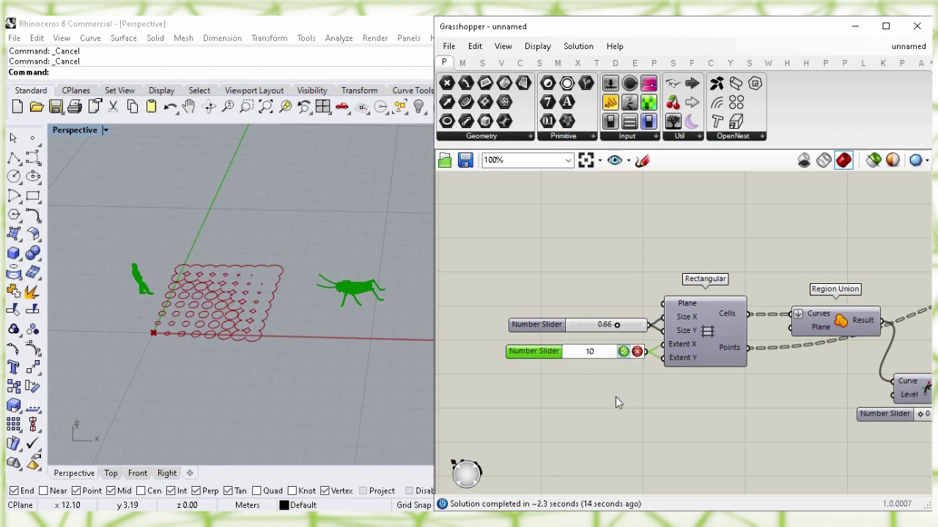
pyautogui.press('Return')
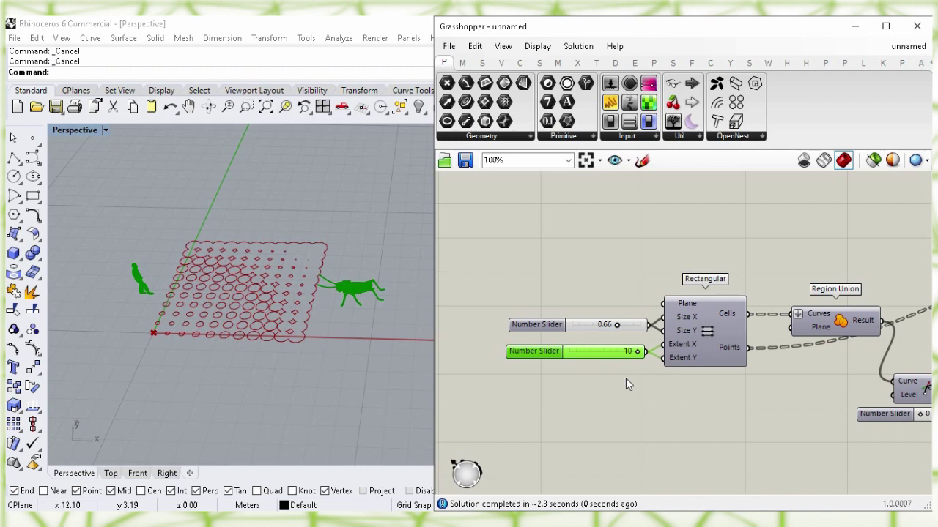
# Add a Boundary Surfaces component beside Region Union and feed the union's Result into its Edges input.
pyautogui.moveTo(791, 238); pyautogui.dragTo(696, 250, button='right')
pyautogui.moveTo(827, 230); pyautogui.dragTo(638, 220, button='right')
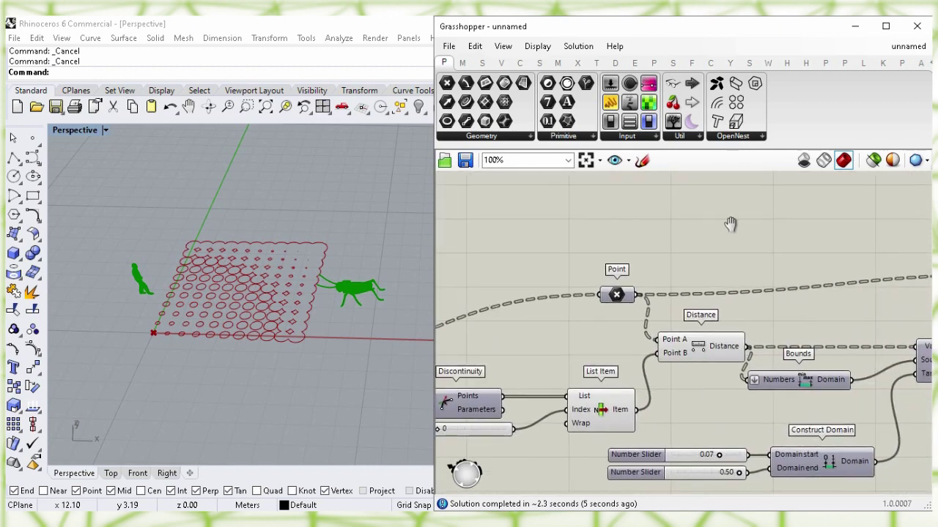
pyautogui.moveTo(841, 232); pyautogui.dragTo(688, 233, button='right')
pyautogui.moveTo(926, 233); pyautogui.dragTo(680, 232, button='right')
pyautogui.moveTo(770, 230); pyautogui.dragTo(595, 237, button='right')
pyautogui.click(752, 314)
pyautogui.click(810, 353)
pyautogui.moveTo(810, 354); pyautogui.dragTo(594, 330, button='right')
pyautogui.doubleClick(652, 317)
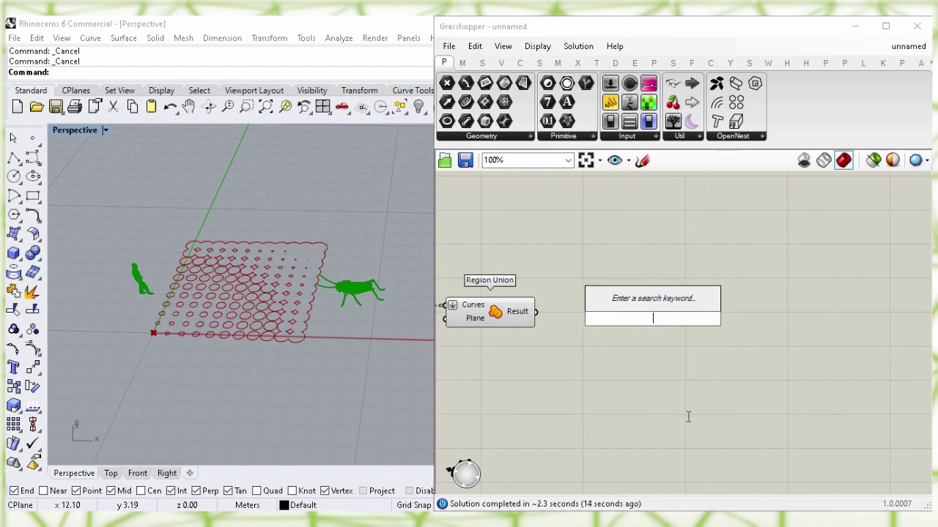
pyautogui.write('boun')
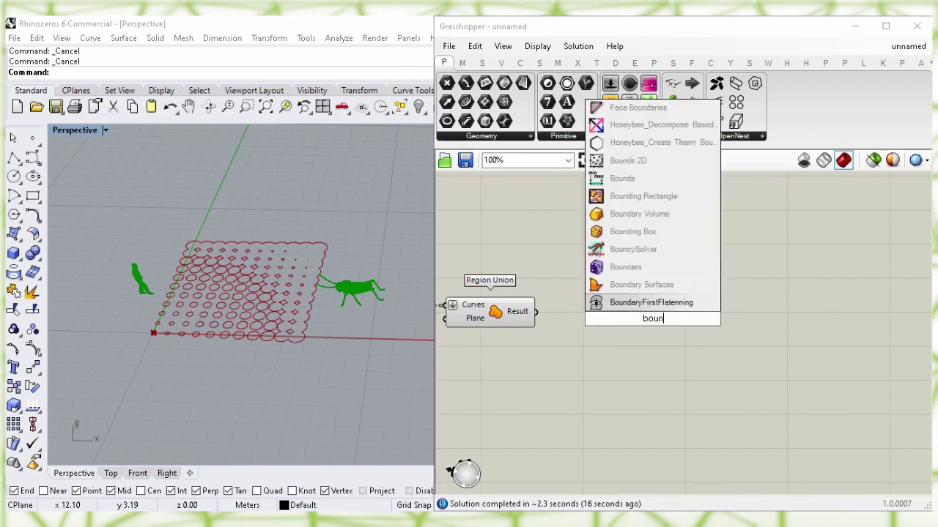
pyautogui.write('da')
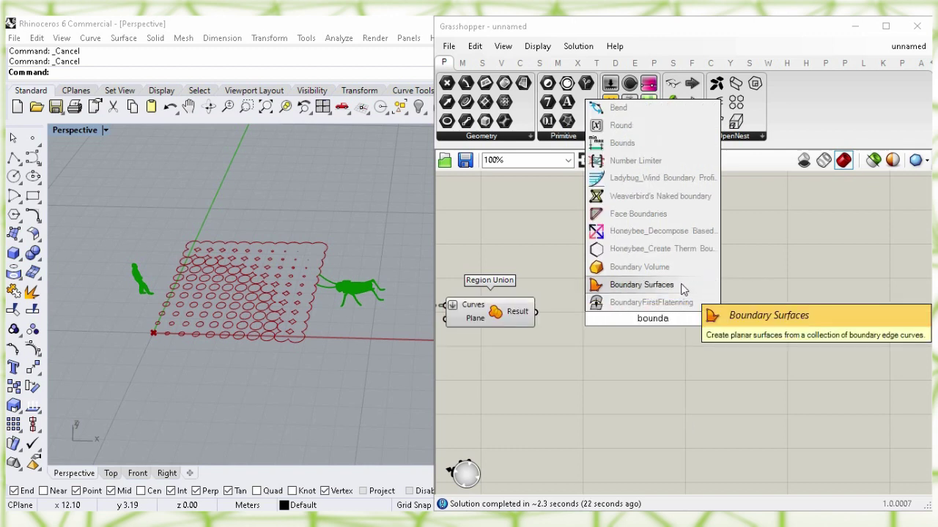
pyautogui.click(681, 288)
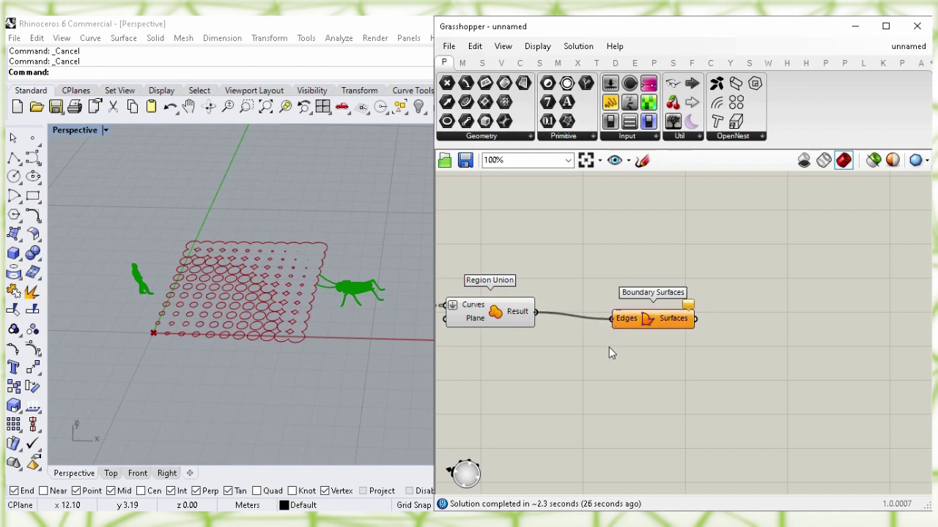
pyautogui.moveTo(651, 323); pyautogui.dragTo(599, 316)
pyautogui.click(523, 345)
# Turn off the preview of the Region Union component.
pyautogui.click(496, 315)
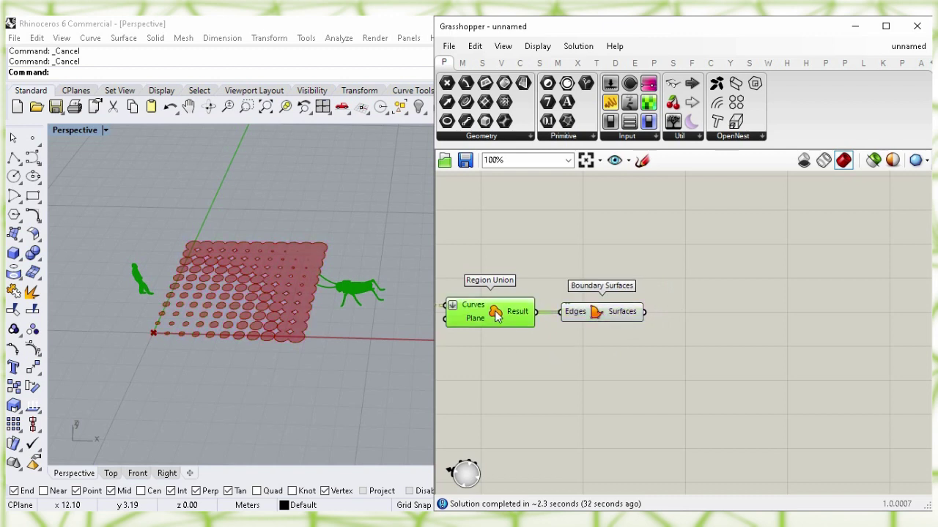
pyautogui.rightClick(497, 314)
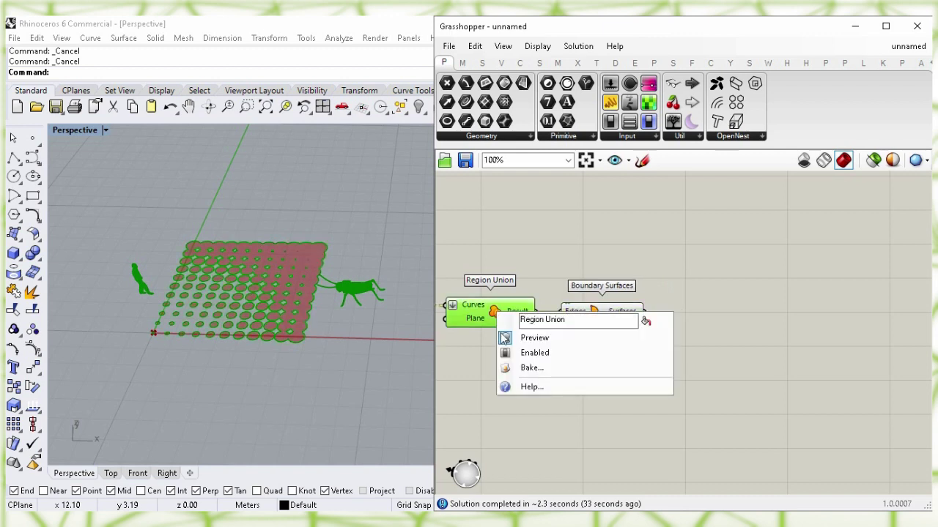
pyautogui.click(644, 343)
# Bake the Boundary Surfaces output to the Default layer as a group.
pyautogui.click(600, 322)
pyautogui.rightClick(597, 321)
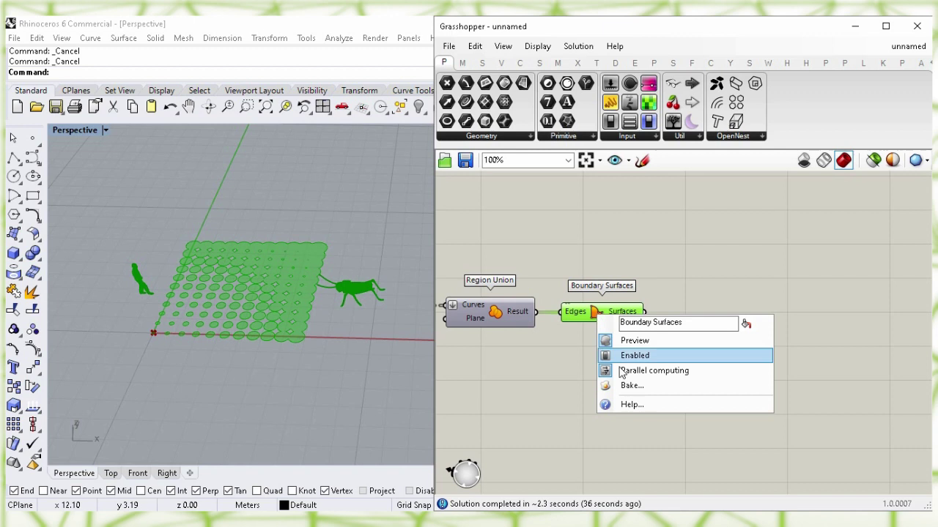
pyautogui.click(632, 385)
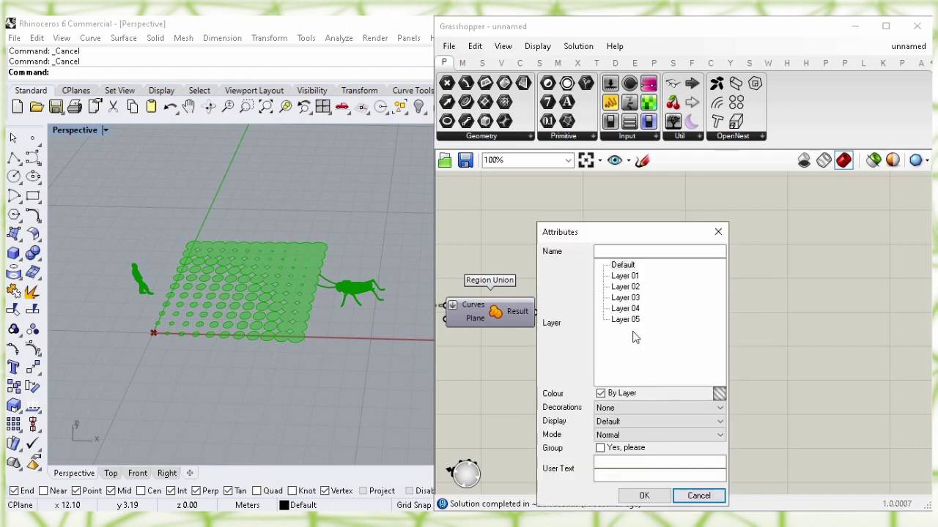
pyautogui.click(630, 266)
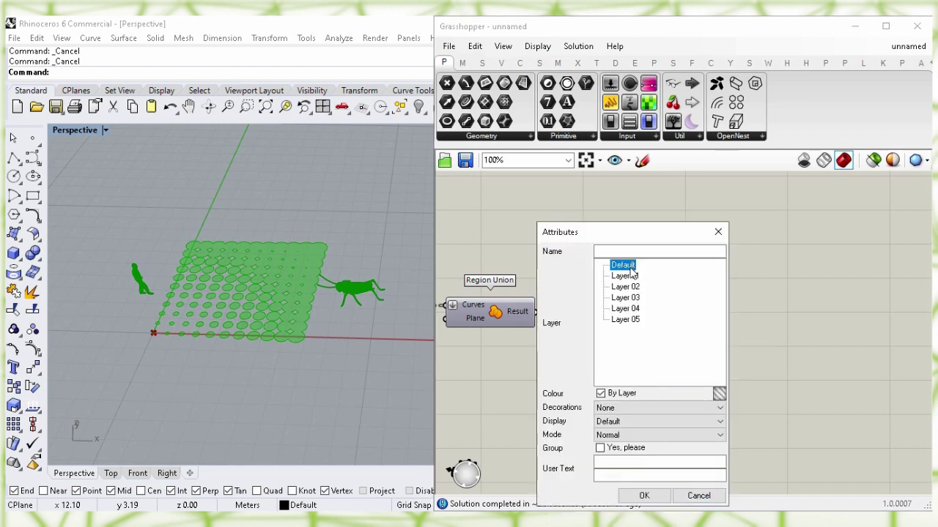
pyautogui.click(600, 447)
pyautogui.click(642, 496)
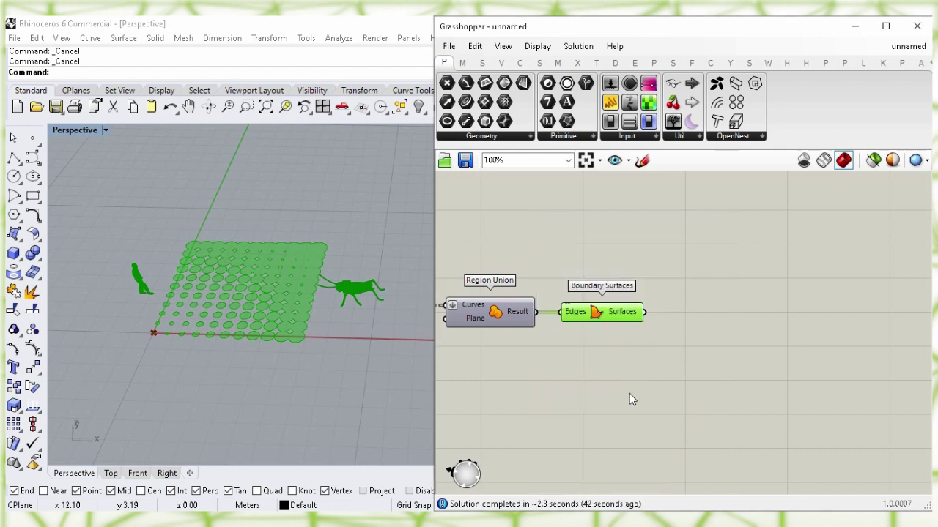
# Turn off the preview of the Boundary Surfaces component.
pyautogui.click(630, 398)
pyautogui.rightClick(602, 325)
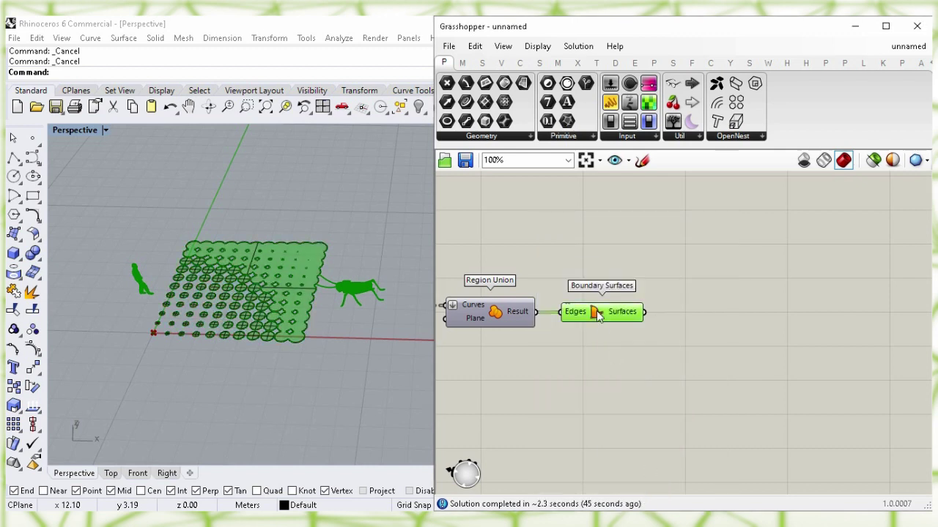
pyautogui.click(726, 339)
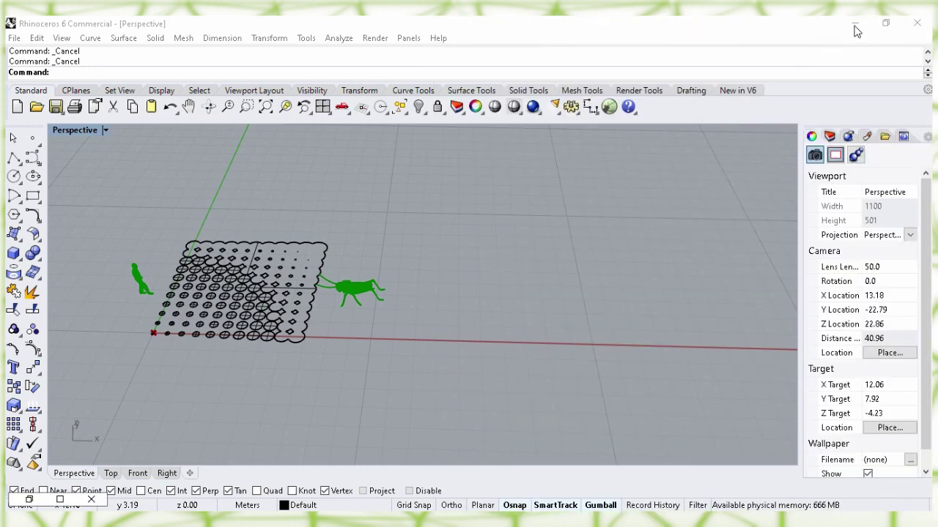
# Switch to the Rhino window, select all baked surfaces and turn off their surface isocurves.
pyautogui.click(854, 26)
pyautogui.scroll(5, 532, 226)
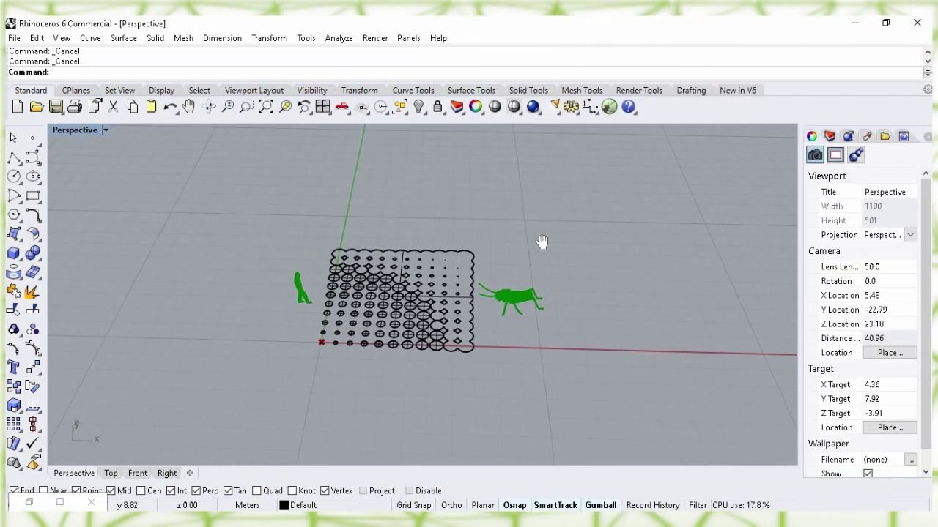
pyautogui.scroll(1, 533, 205)
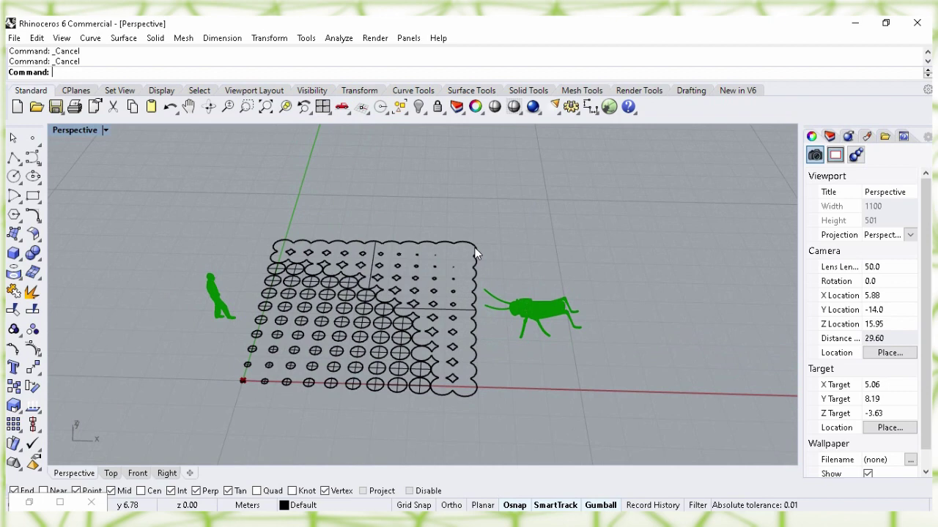
pyautogui.hotkey('ctrl', 'a')
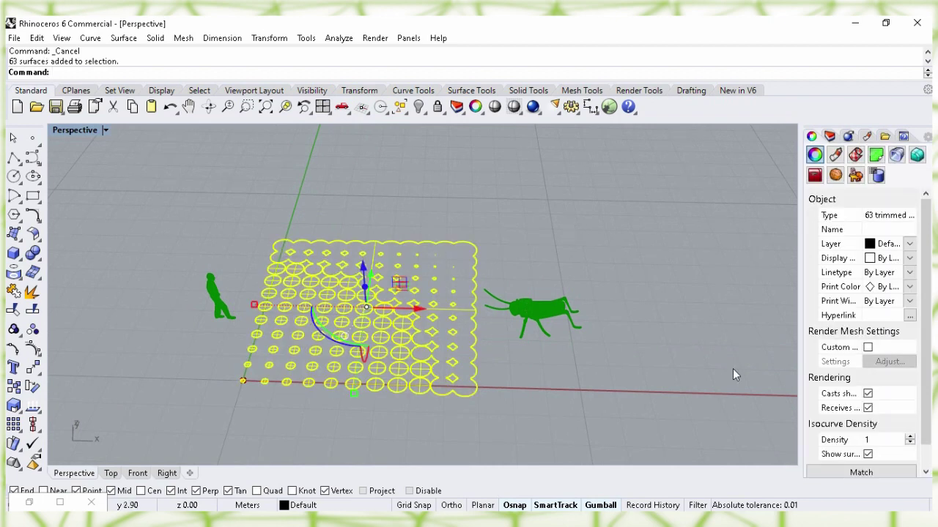
pyautogui.click(868, 454)
pyautogui.keyDown('shift'); pyautogui.moveTo(563, 234); pyautogui.dragTo(525, 247, button='right'); pyautogui.keyUp('shift')
pyautogui.click(555, 213)
pyautogui.click(525, 249)
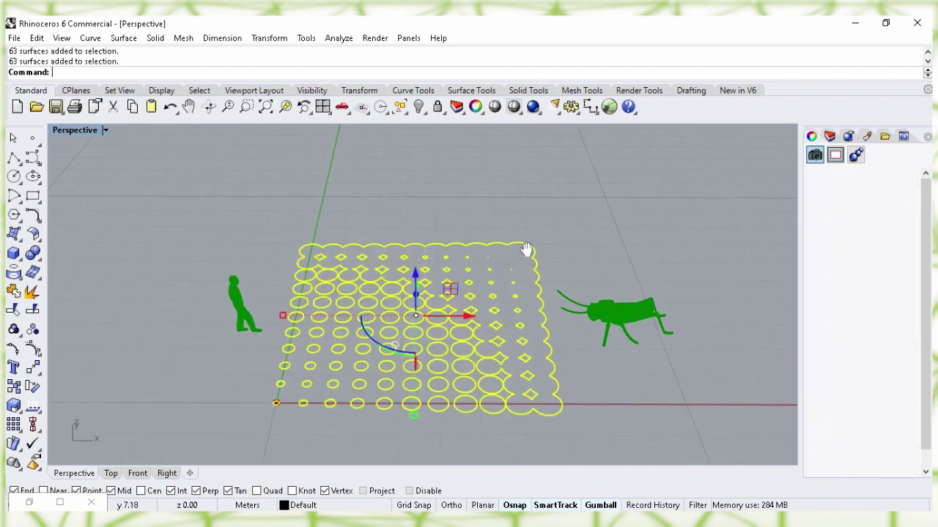
# Set the Perspective viewport to Shaded display mode and clear the selection.
pyautogui.click(107, 129)
pyautogui.click(158, 95)
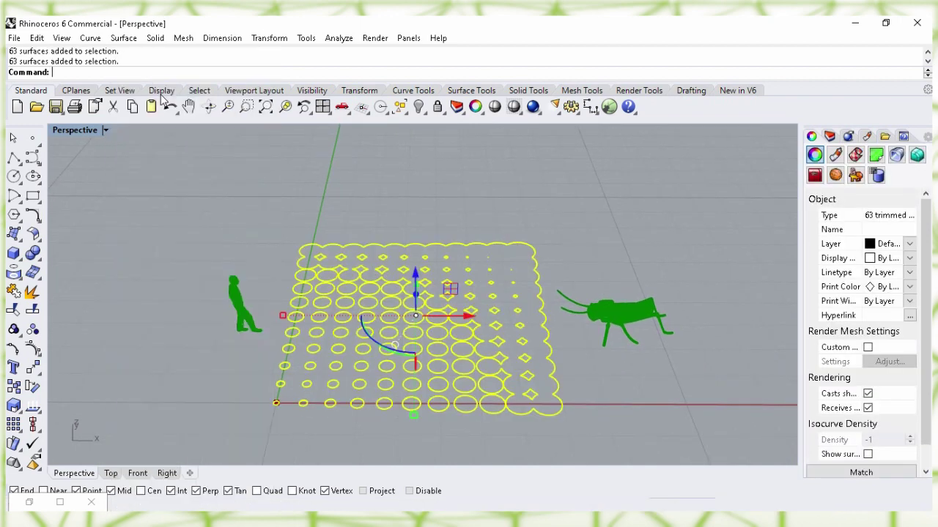
pyautogui.press('Escape')
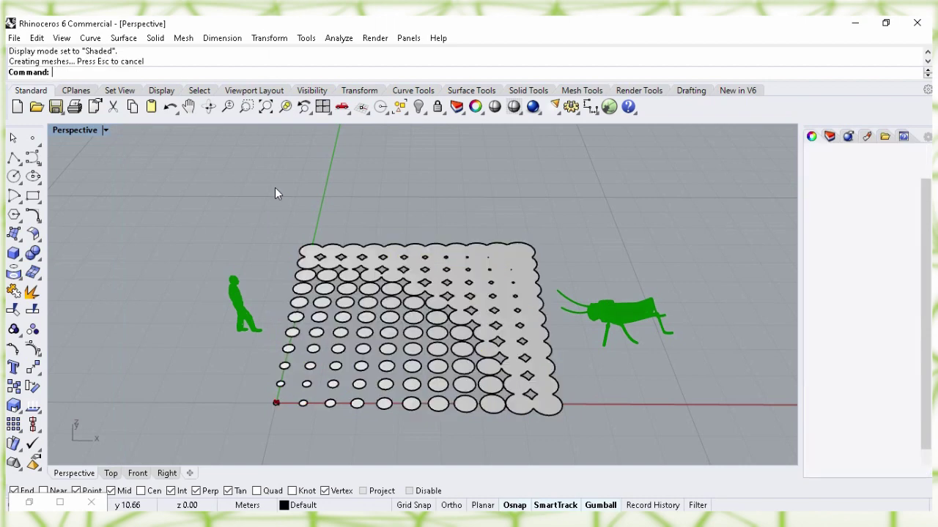
# Thicken the grouped baked surfaces into solids with OffsetSrf at a distance of 0.15, deleting the input surfaces.
pyautogui.click(334, 257)
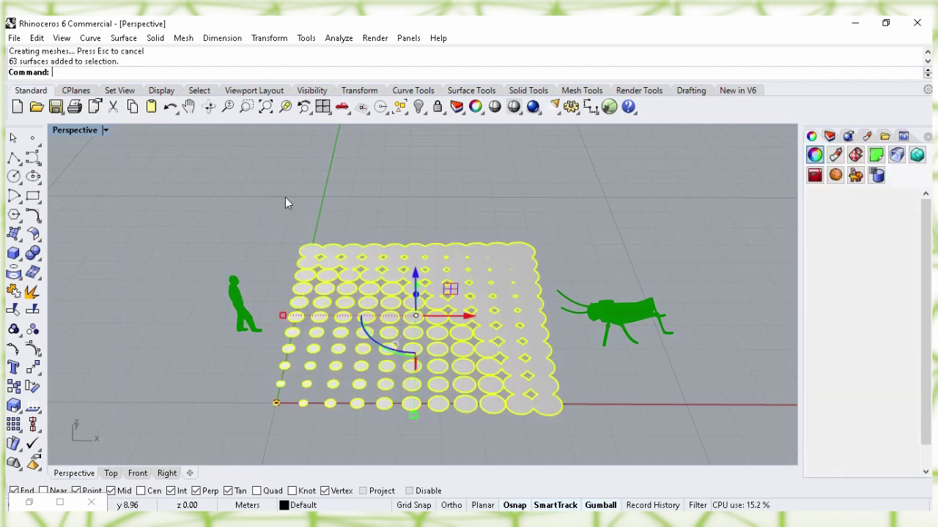
pyautogui.write('O')
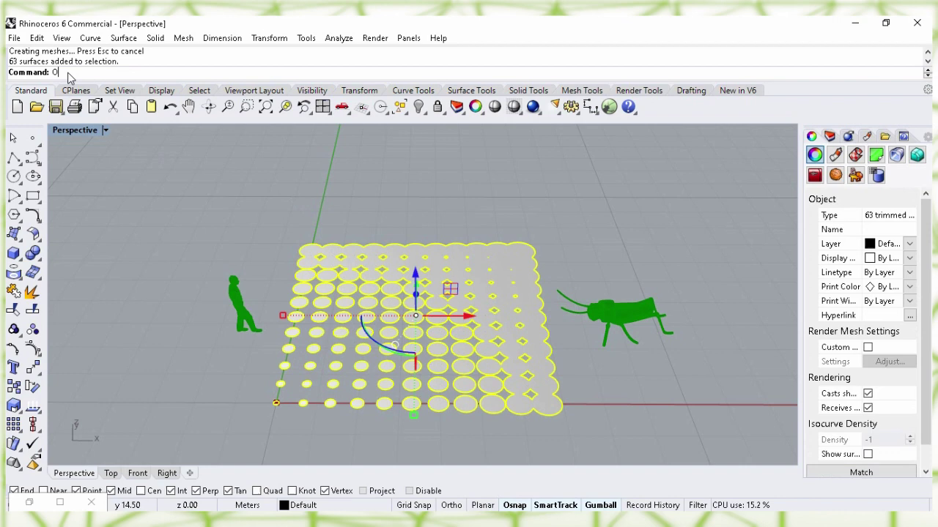
pyautogui.write('ffset')
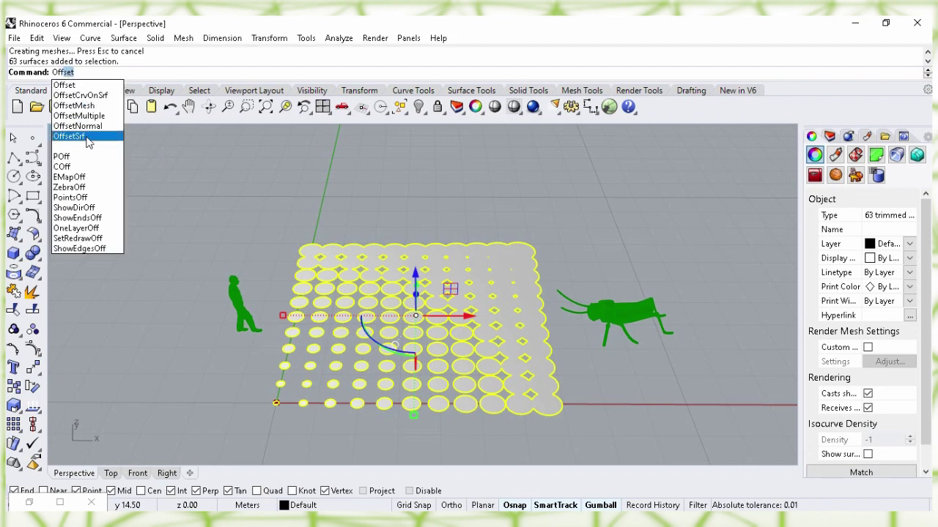
pyautogui.click(86, 137)
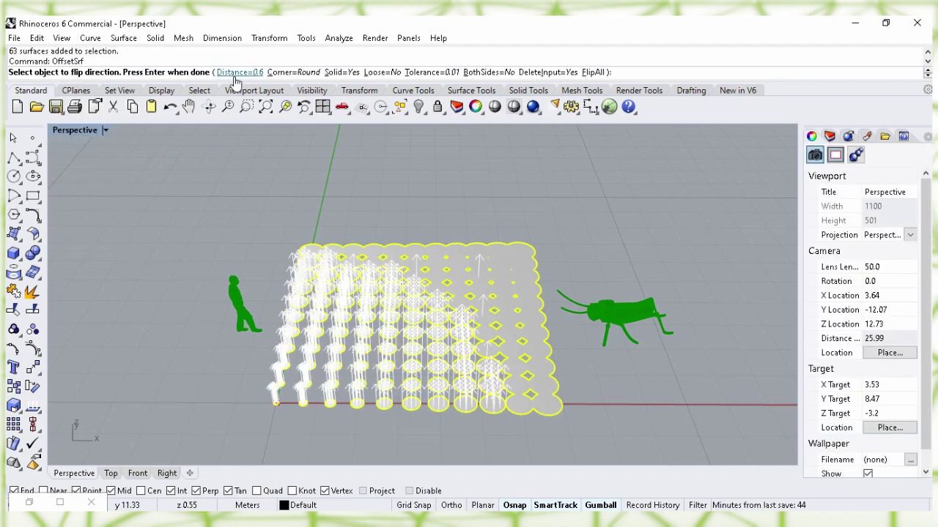
pyautogui.click(236, 74)
pyautogui.write('0.15')
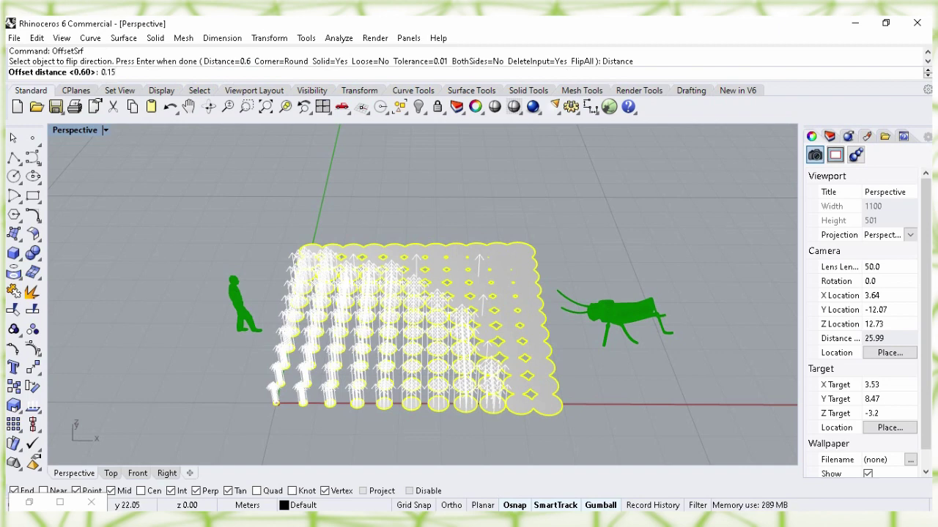
pyautogui.rightClick(176, 73)
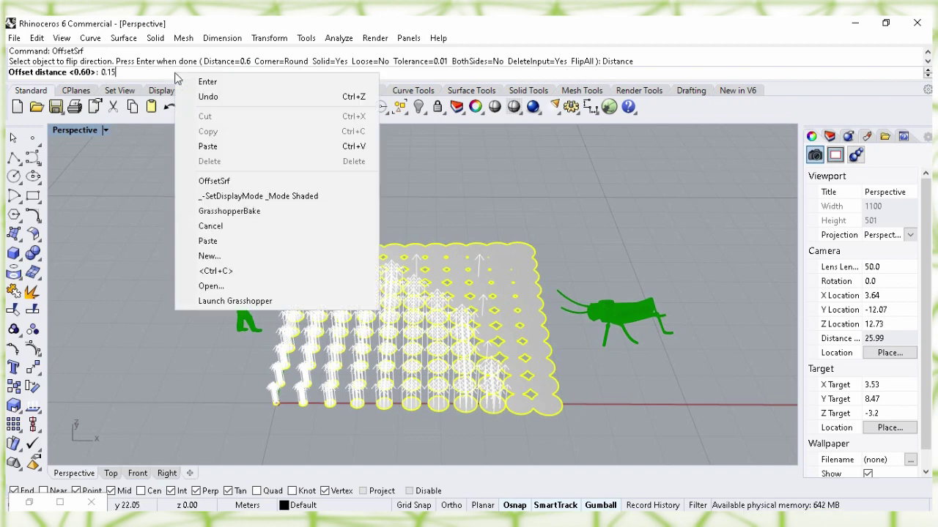
pyautogui.click(217, 85)
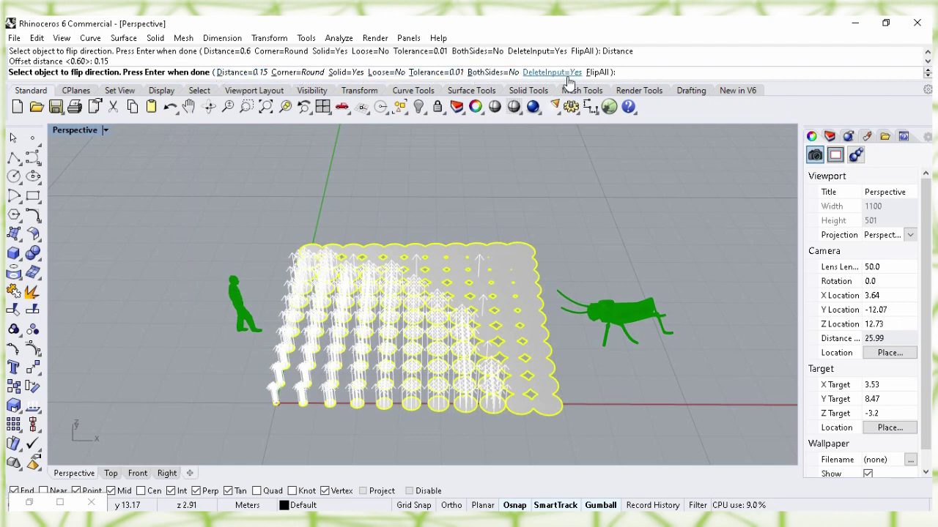
pyautogui.rightClick(649, 74)
pyautogui.click(668, 81)
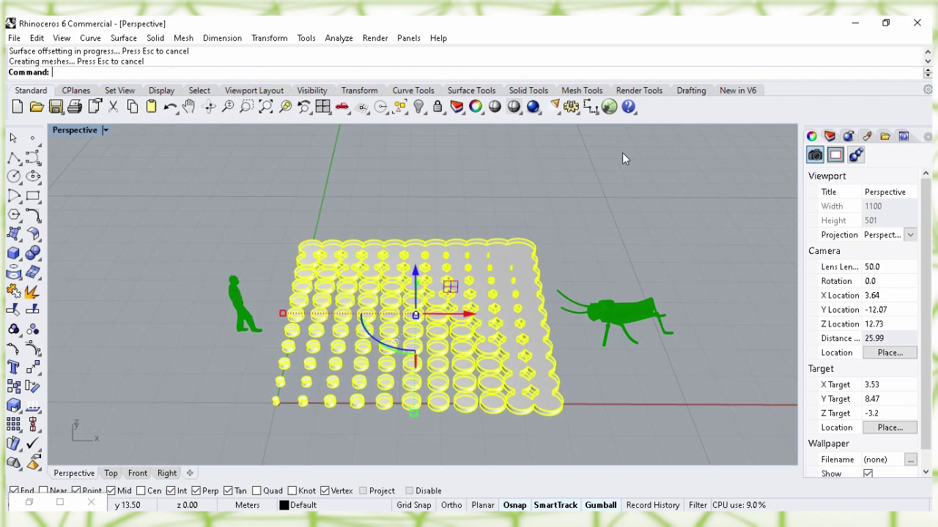
pyautogui.click(586, 196)
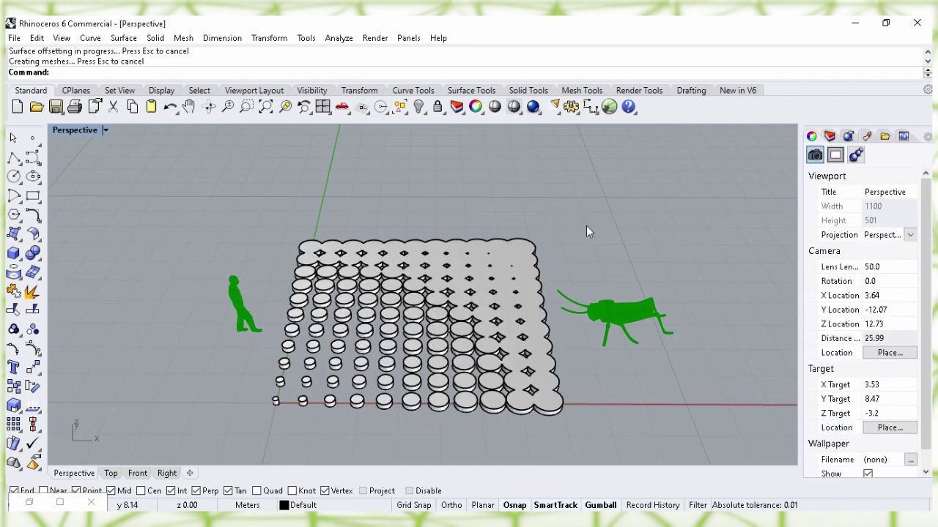
# Set the Perspective viewport to Rendered display mode and inspect the thickened circle pattern.
pyautogui.keyDown('shift'); pyautogui.moveTo(590, 230); pyautogui.dragTo(611, 221, button='right'); pyautogui.keyUp('shift')
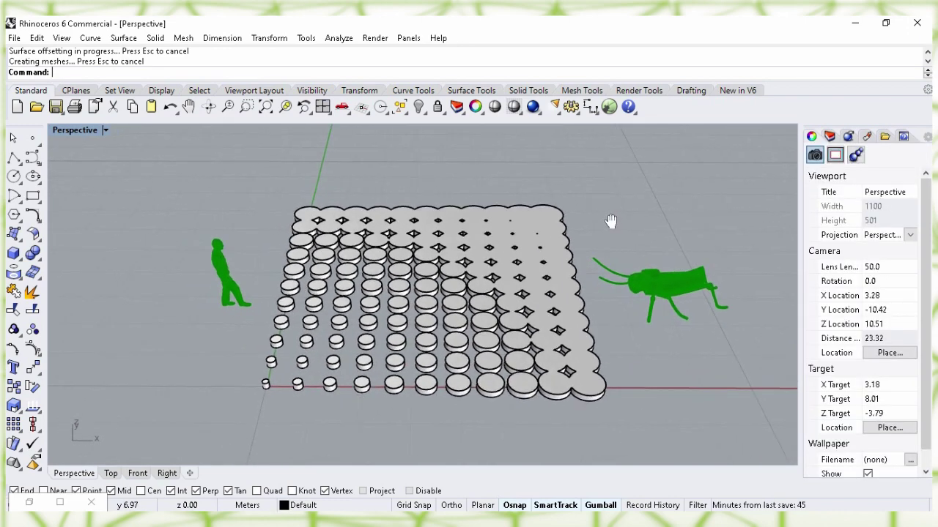
pyautogui.click(106, 131)
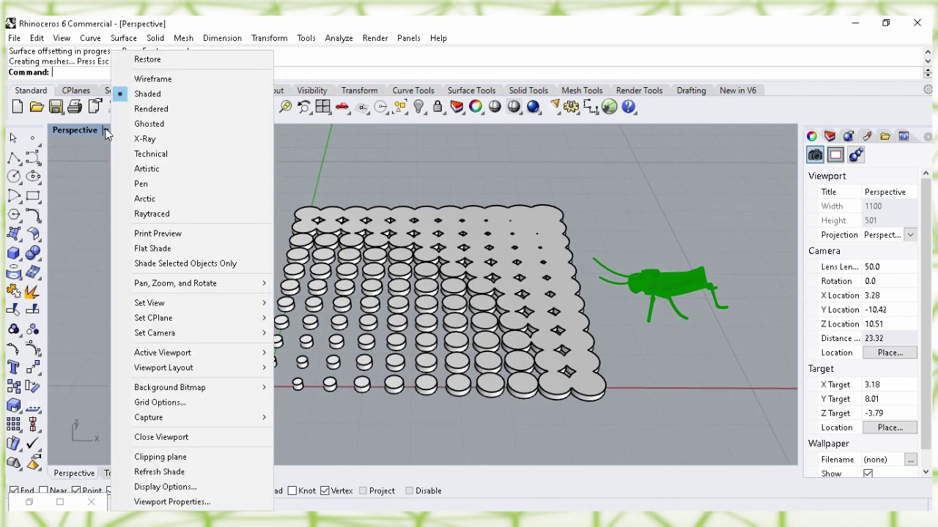
pyautogui.click(172, 110)
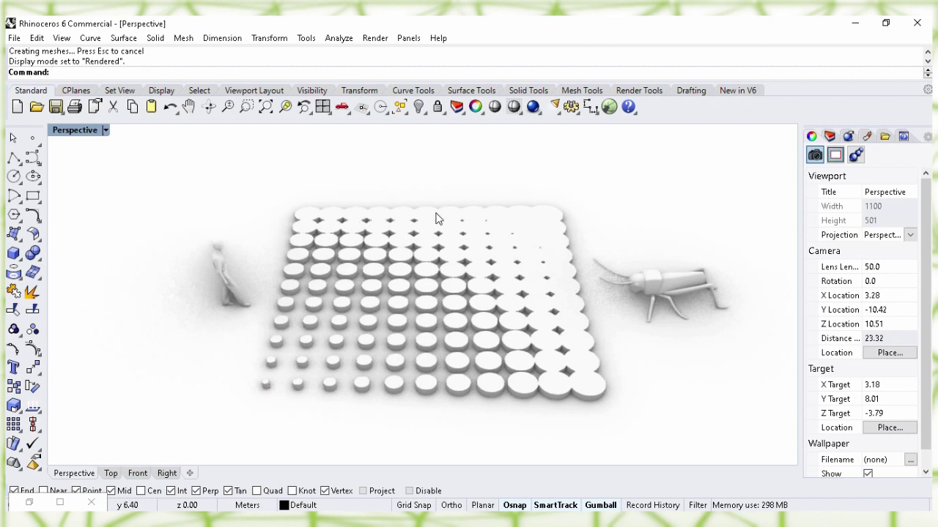
pyautogui.scroll(2, 622, 223)
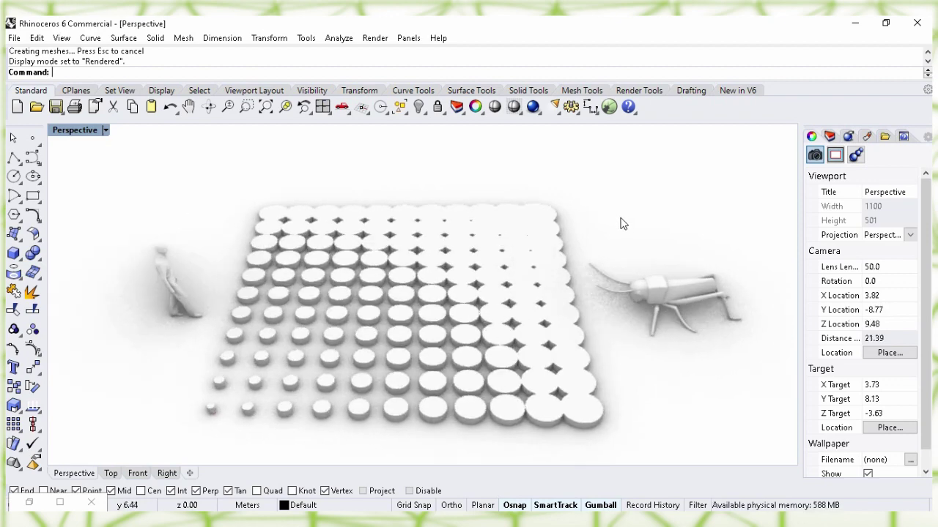
pyautogui.keyDown('shift'); pyautogui.moveTo(620, 224); pyautogui.dragTo(618, 223, button='right'); pyautogui.keyUp('shift')
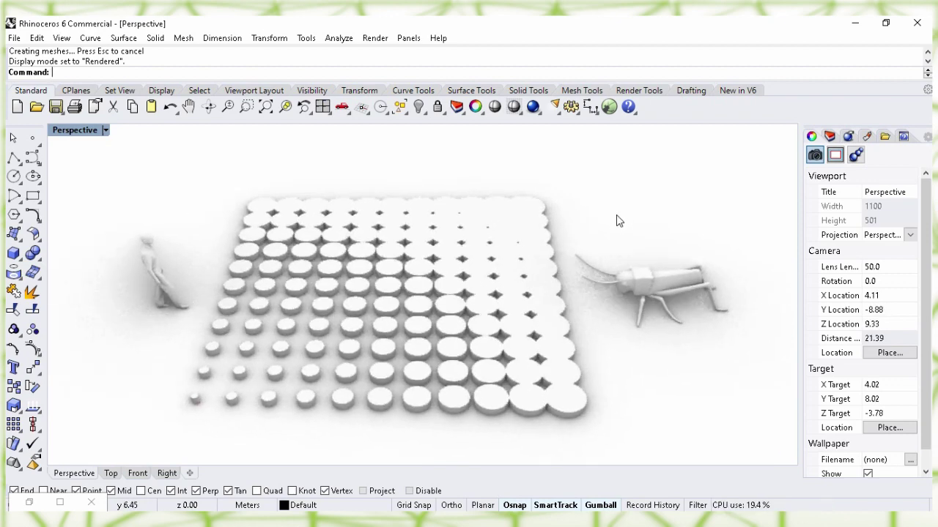
pyautogui.keyDown('shift'); pyautogui.moveTo(617, 214); pyautogui.dragTo(652, 213, button='right'); pyautogui.keyUp('shift')
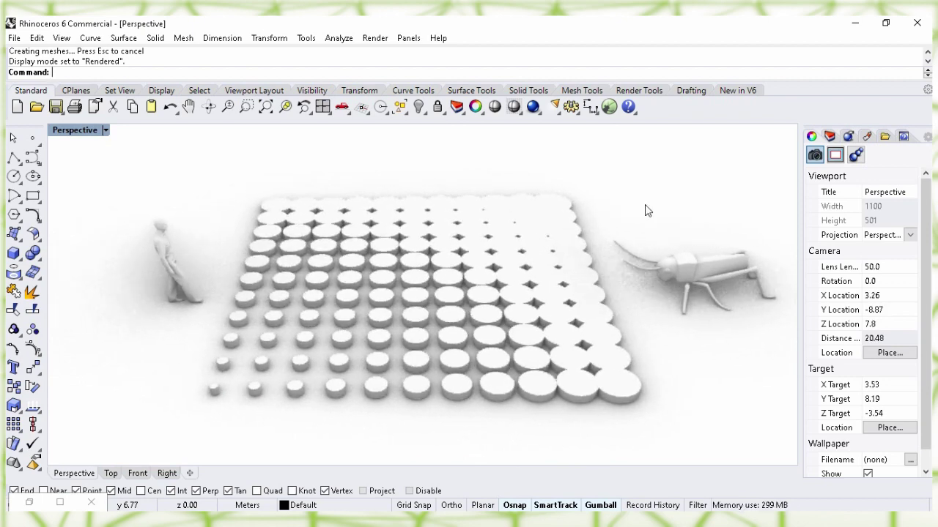